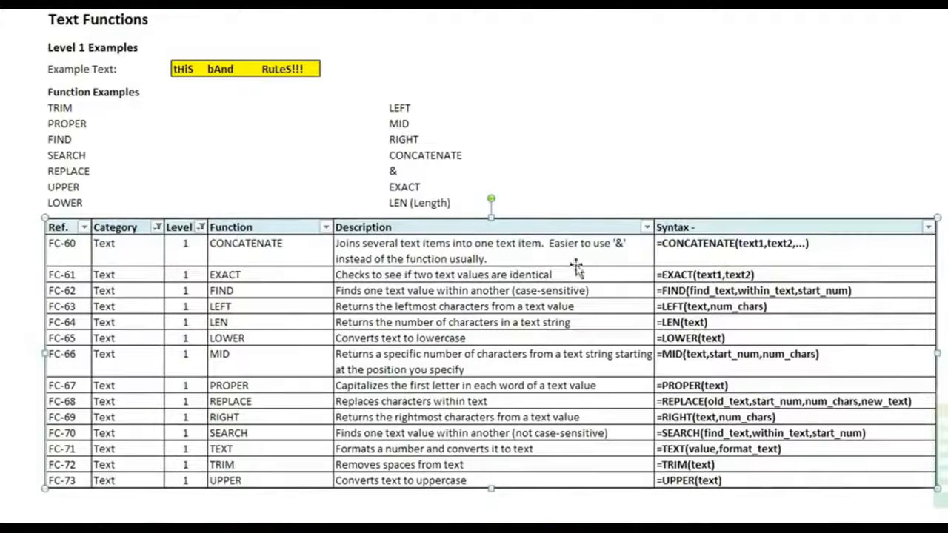
Step: Enter a TRIM formula in C25 that removes the extra spaces from the example text in C22
click(652, 140)
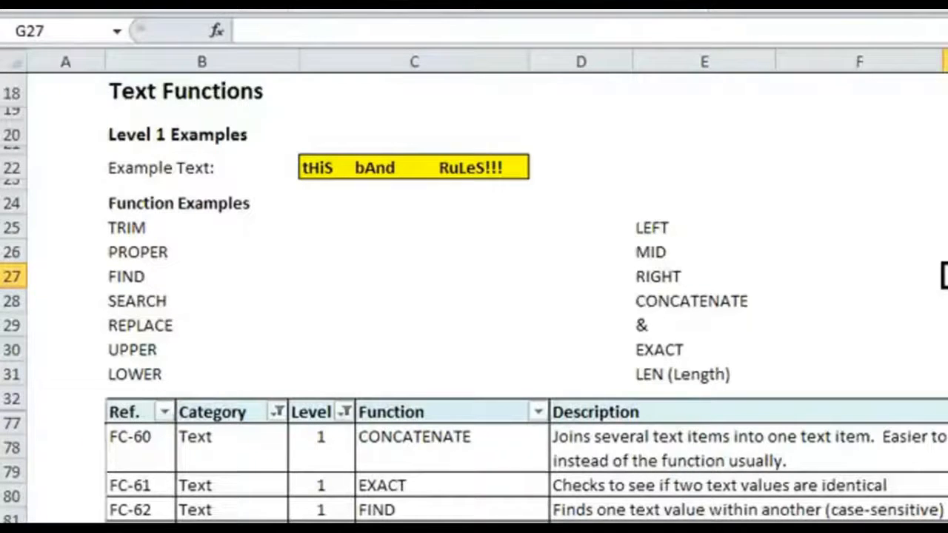
click(361, 223)
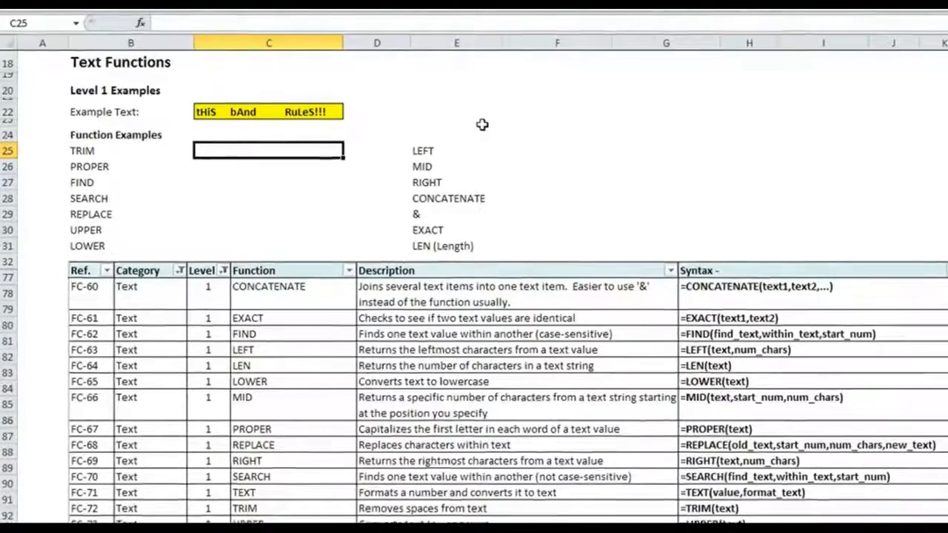
text(=rt)
key(BackSpace)
key(BackSpace)
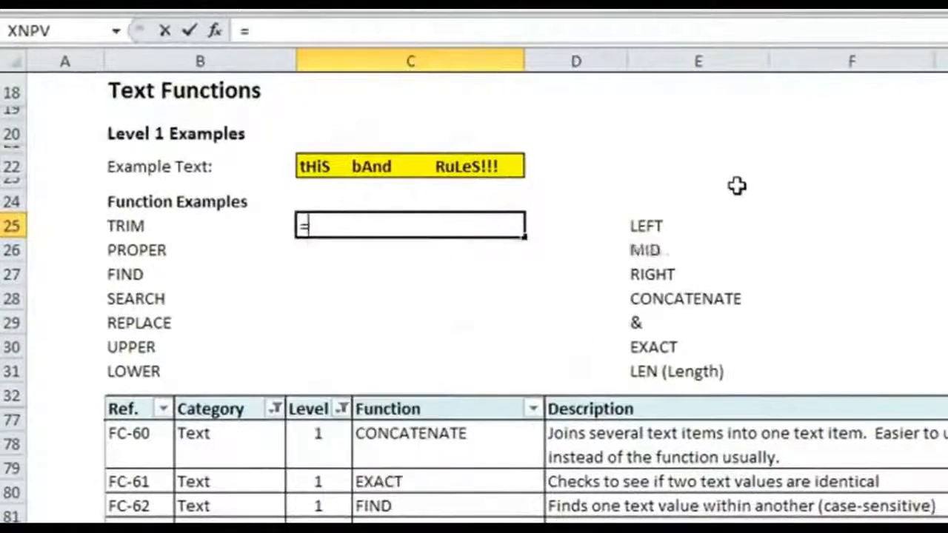
text(trim()
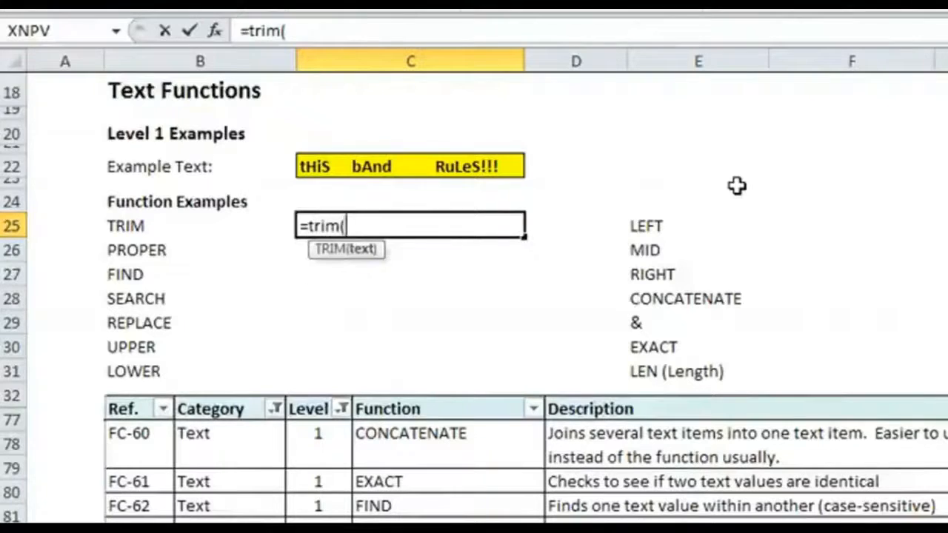
click(384, 166)
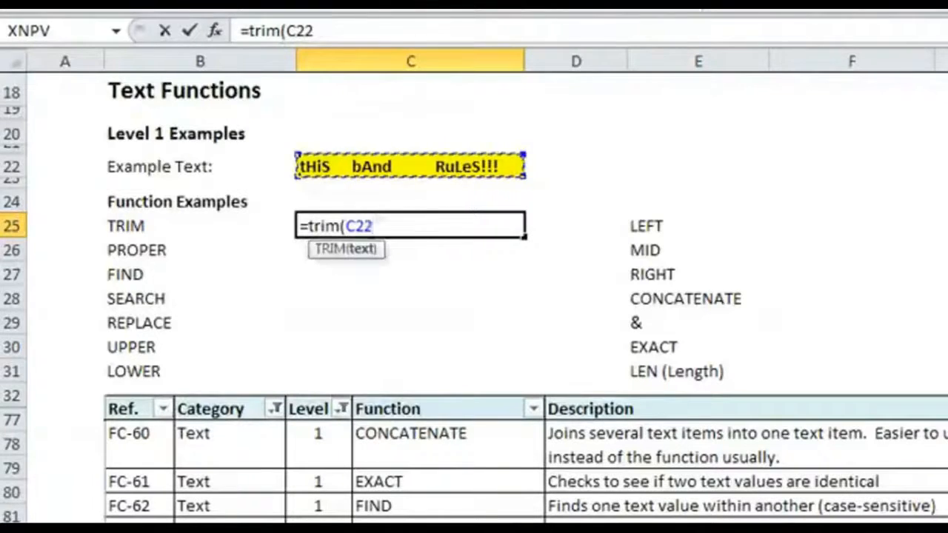
text())
key(Return)
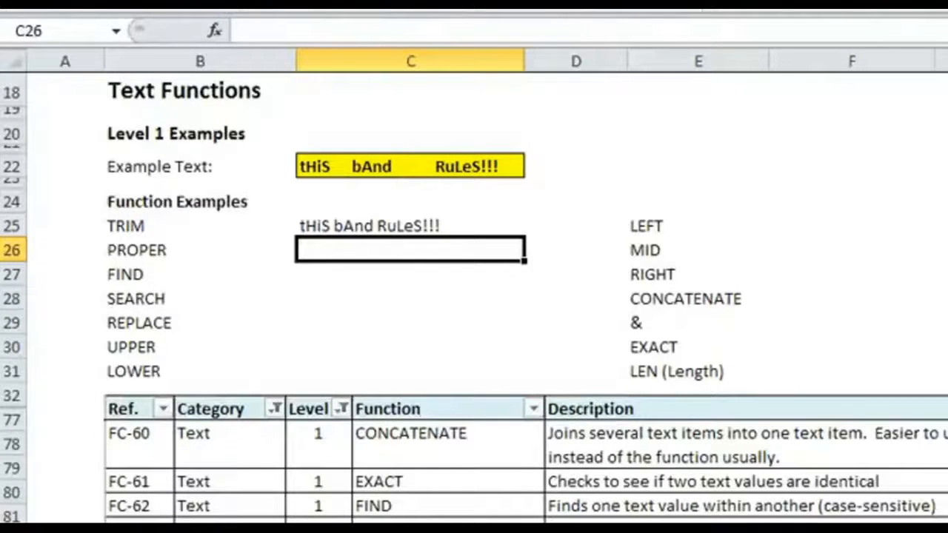
Step: Enter a PROPER formula in C26 that capitalizes each word of the trimmed text in C25, and check its reference
text(=propr)
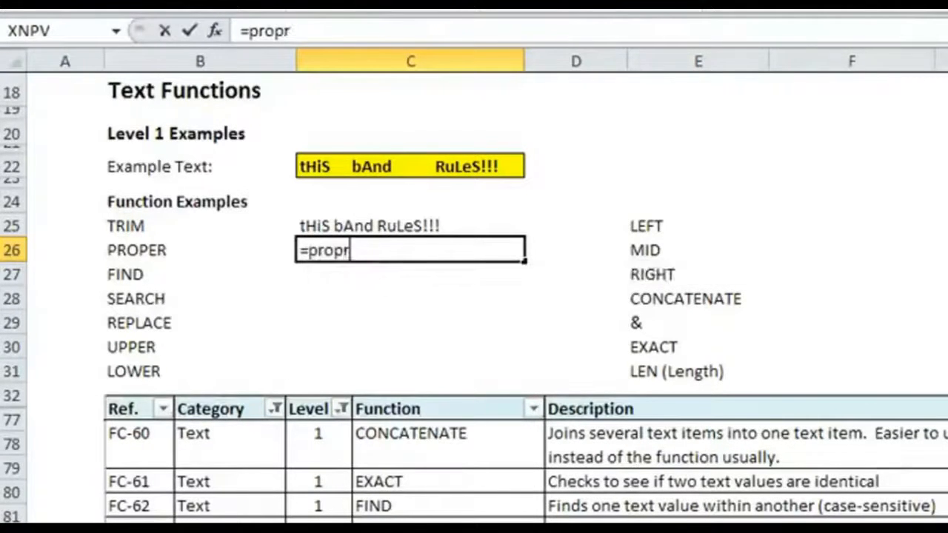
key(BackSpace)
text(er()
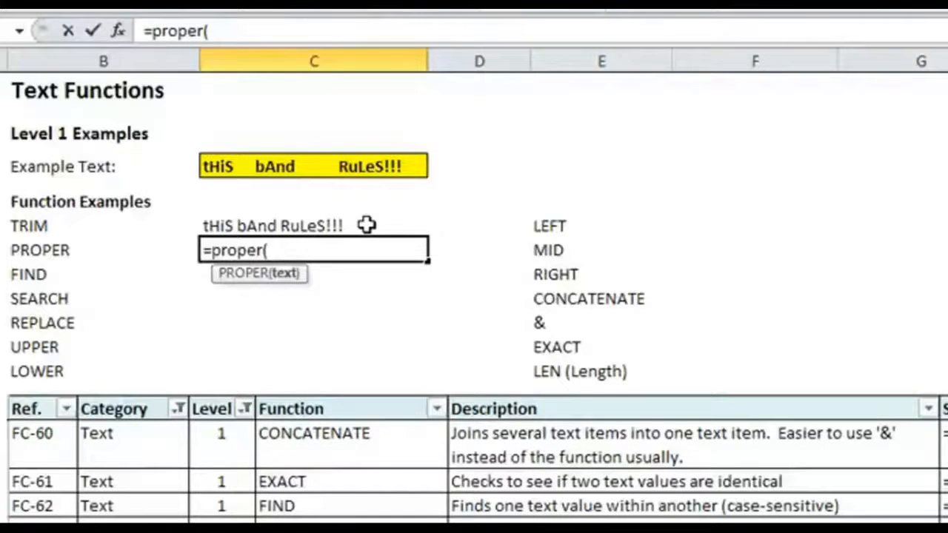
click(366, 225)
key(Return)
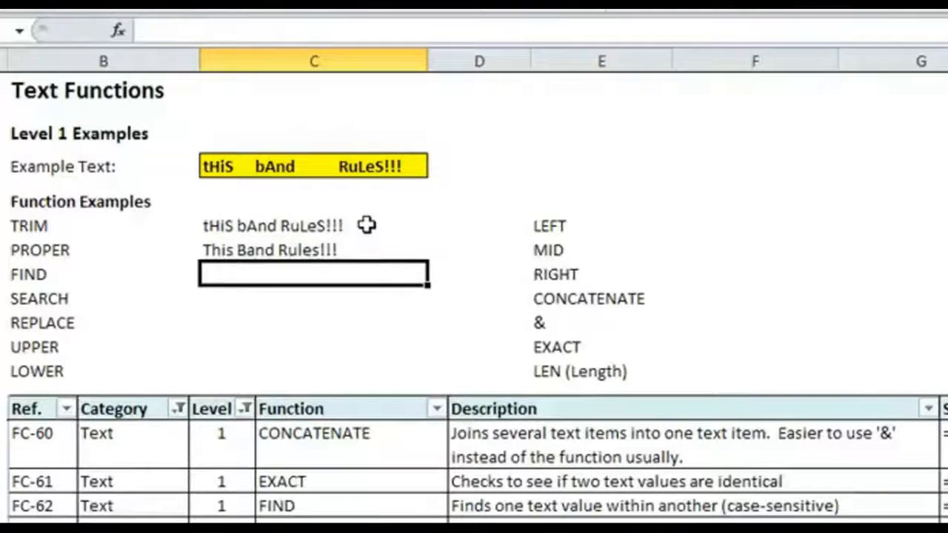
key(Up)
key(F2)
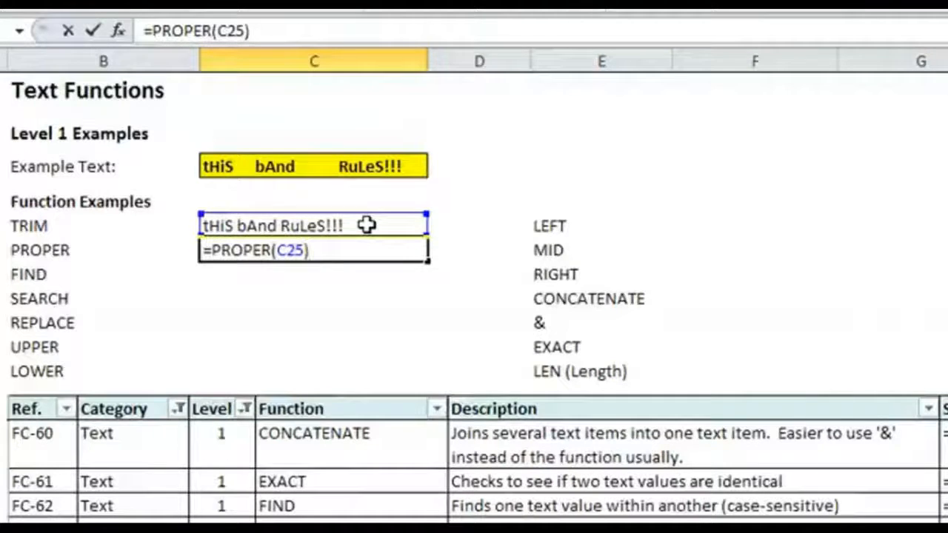
key(Escape)
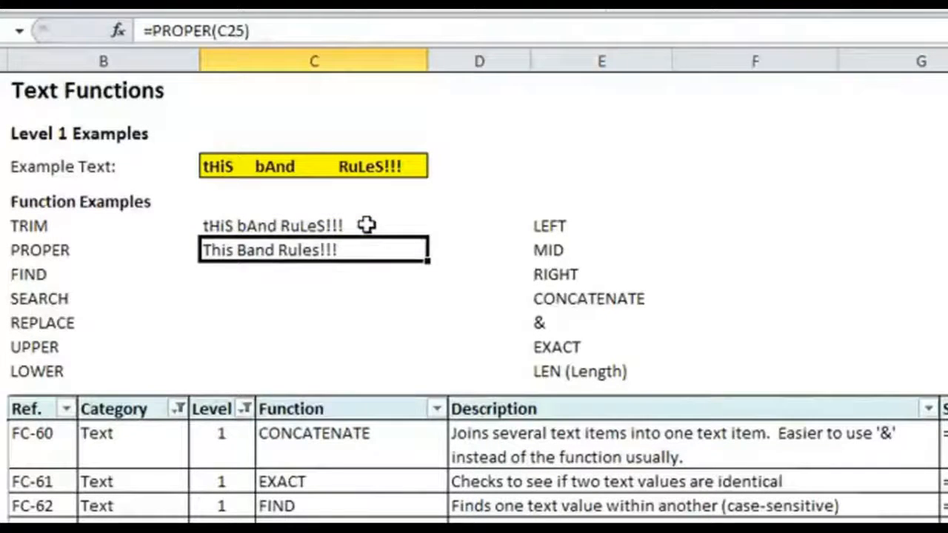
Step: Enter a FIND formula in C27 that locates "Rules" within the text in C26, without a start number
key(Down)
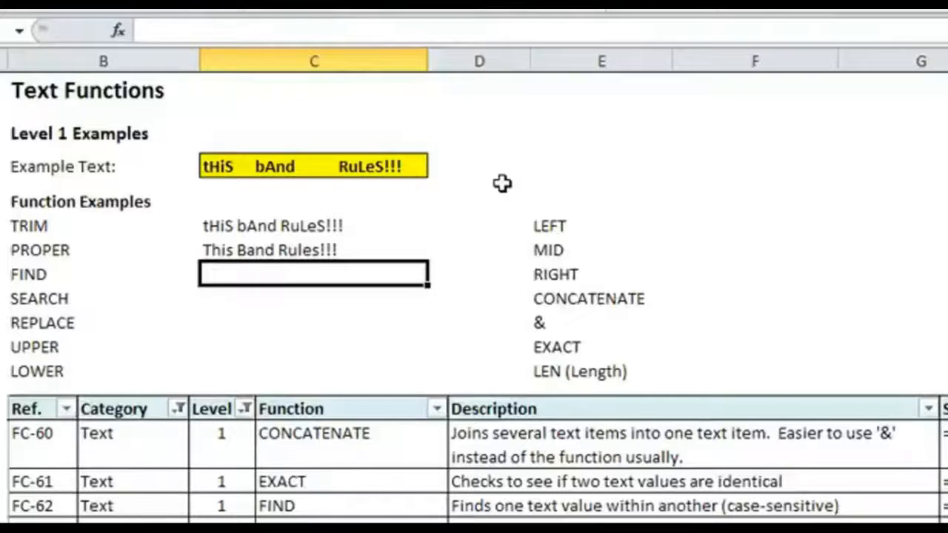
text(=)
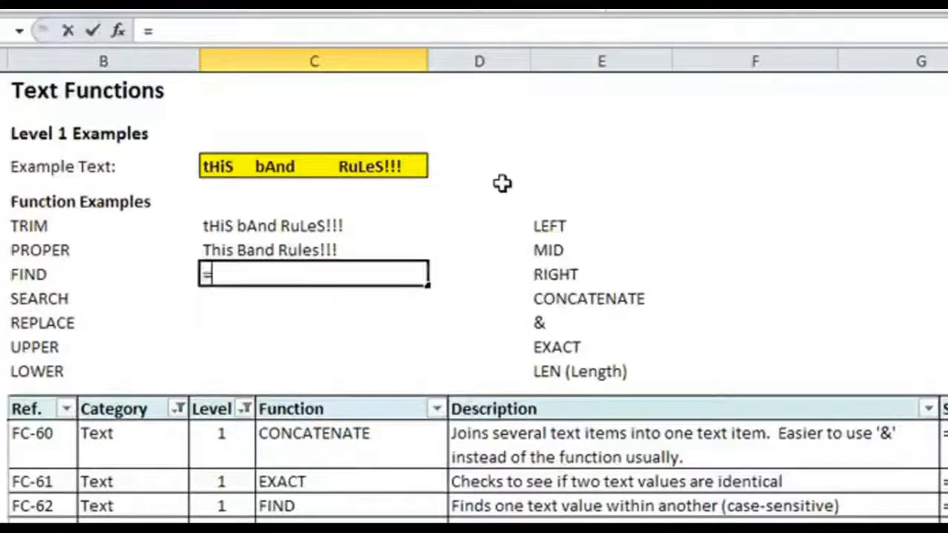
text(find()
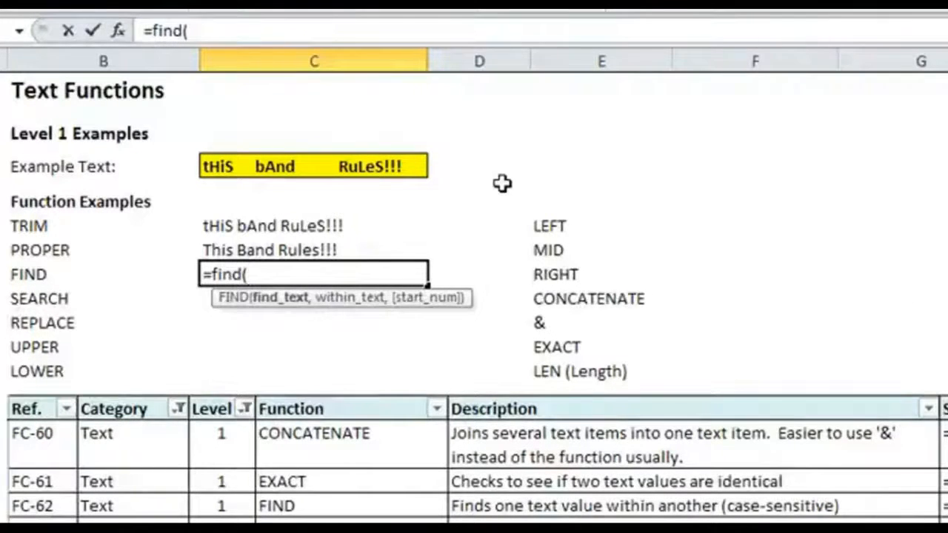
text("Rules")
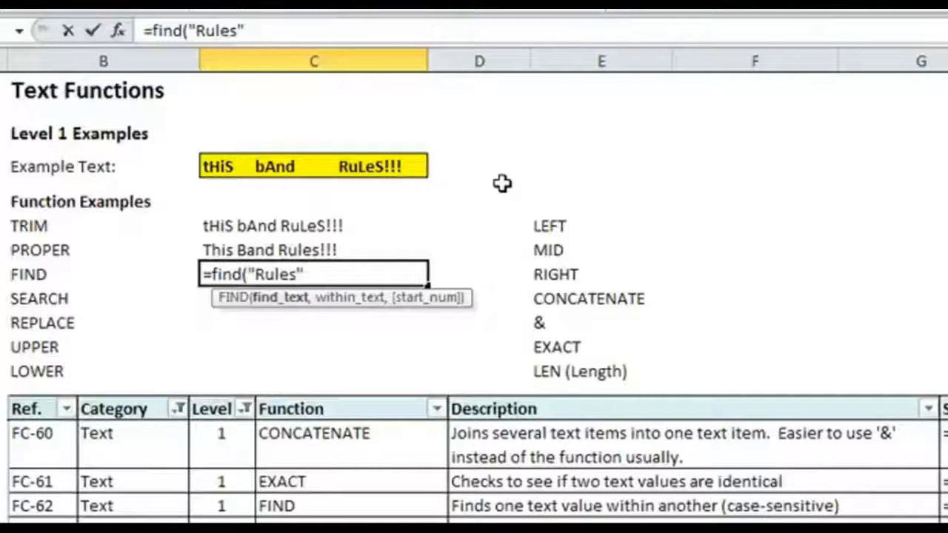
text(,)
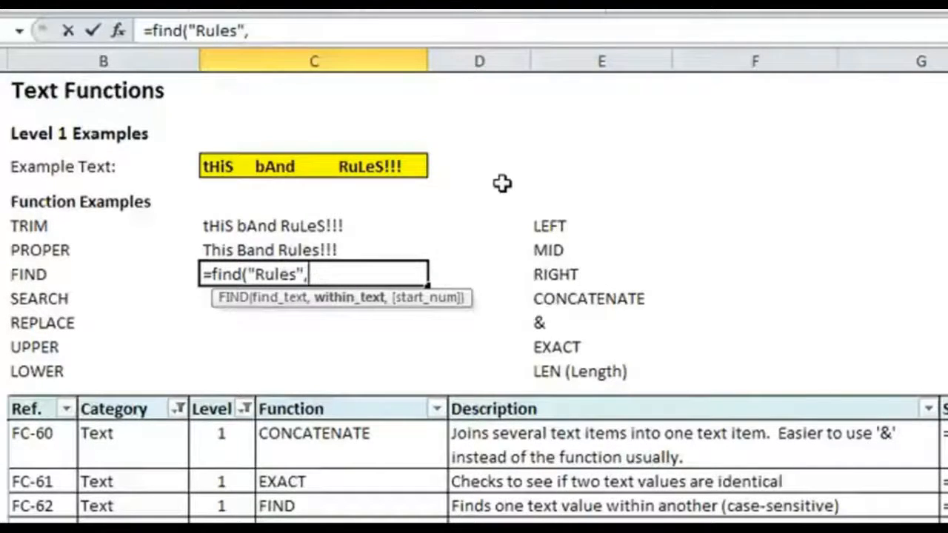
click(286, 248)
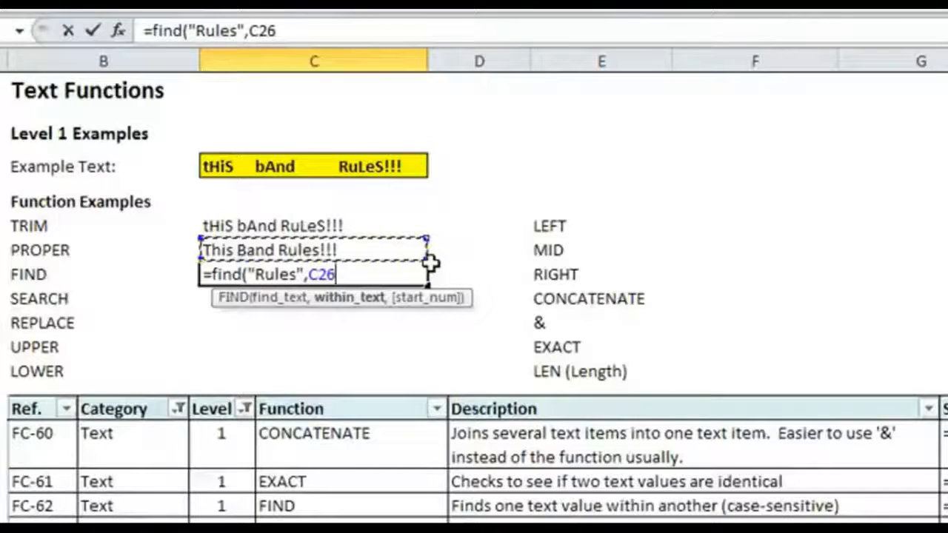
text(,)
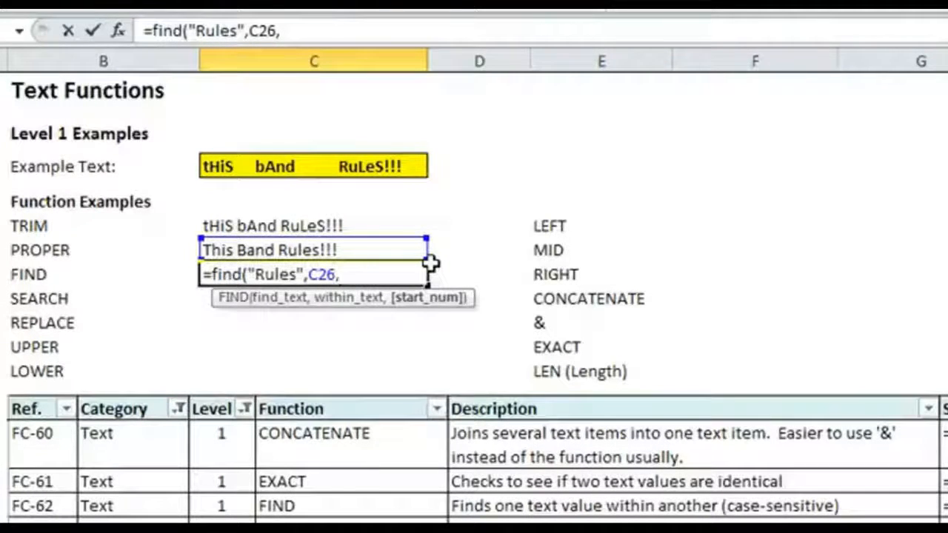
text(1)
key(BackSpace)
key(BackSpace)
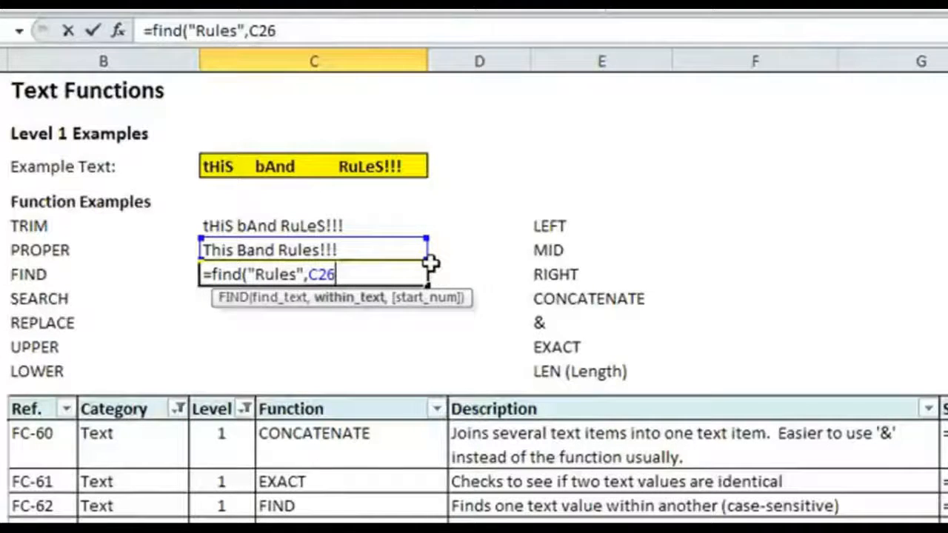
text())
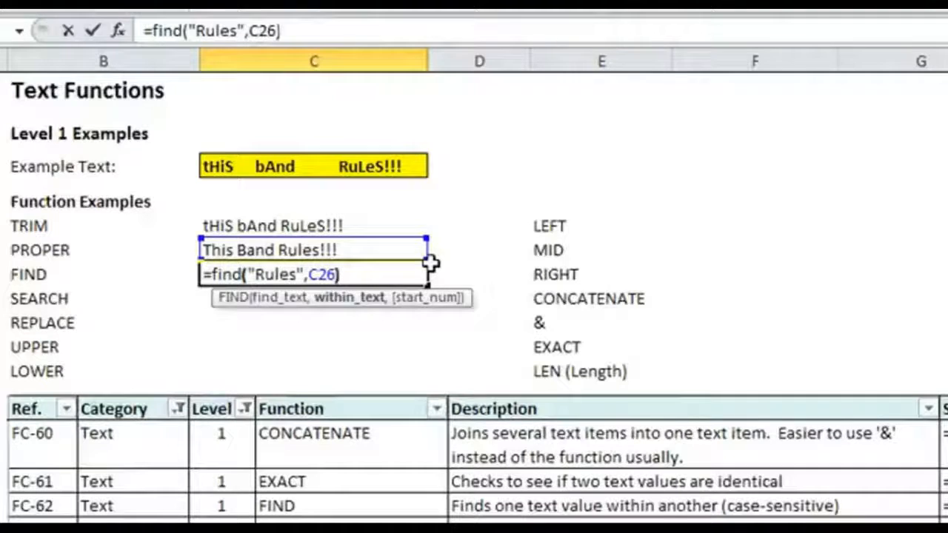
key(Return)
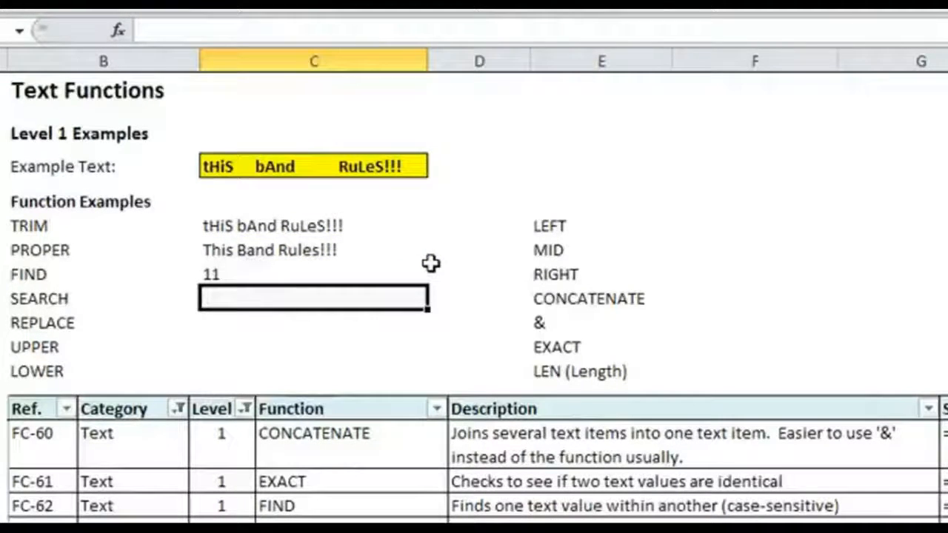
Step: Enter a SEARCH formula in C28 that locates "Rules" within the text in C26
click(427, 259)
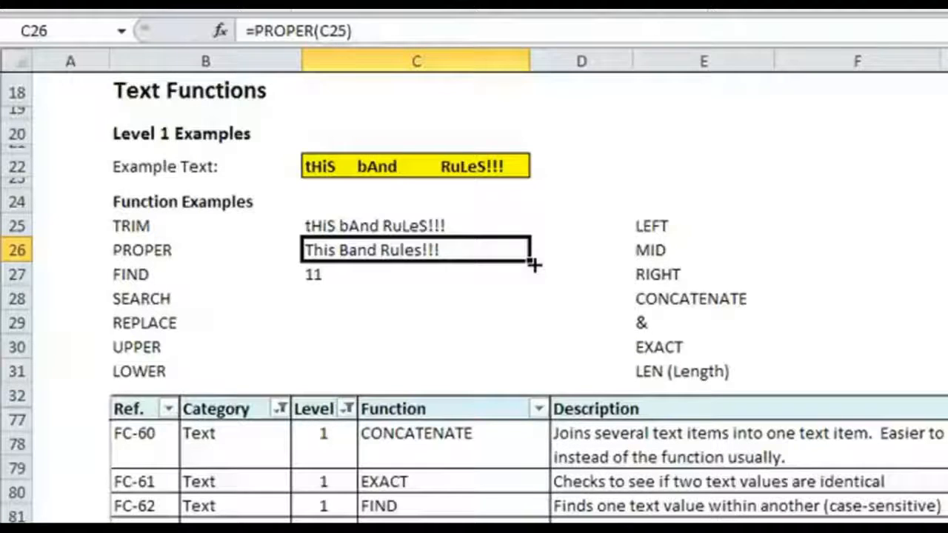
key(Down)
key(Down)
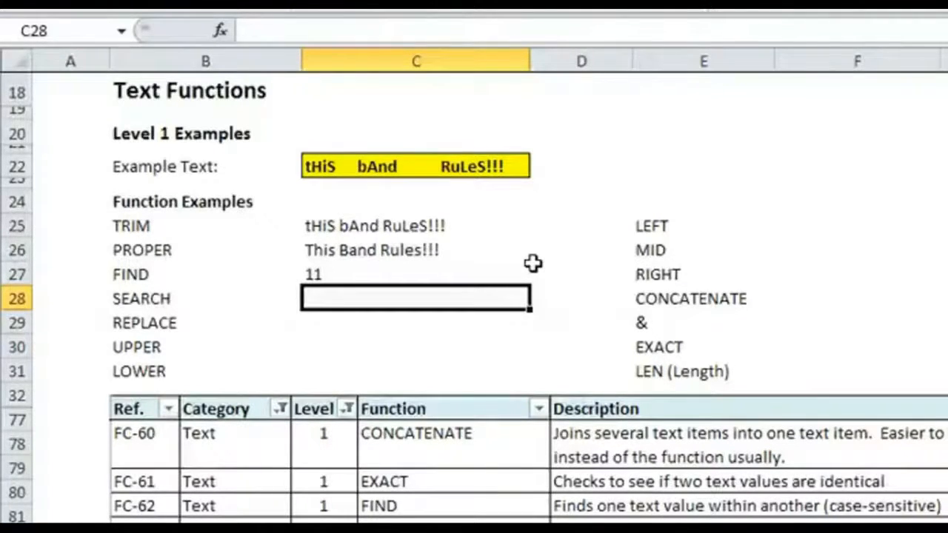
text(=SEARCH()
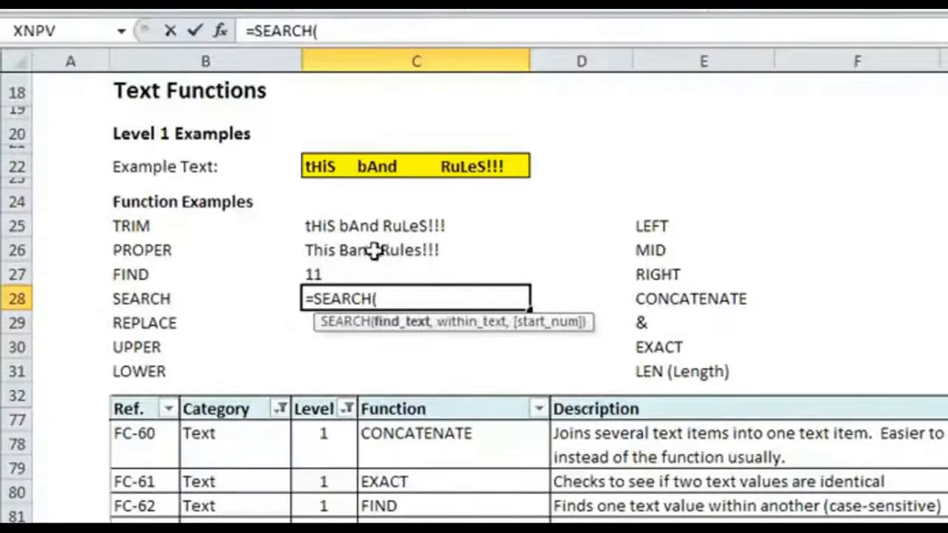
text("R)
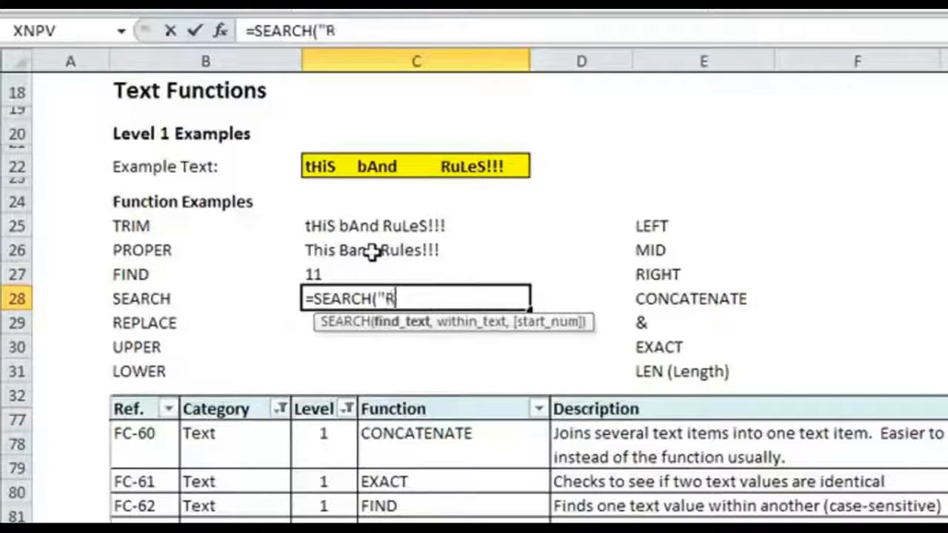
text(ules",)
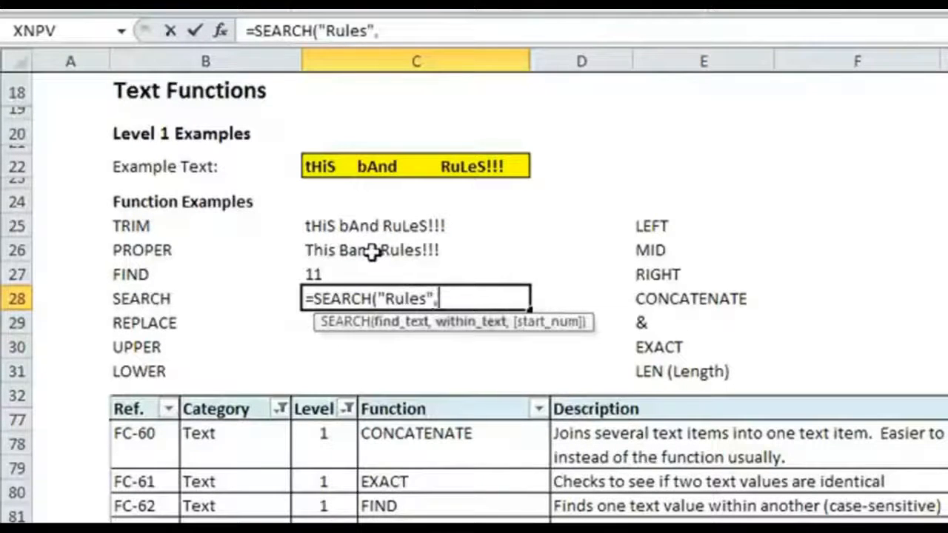
click(407, 250)
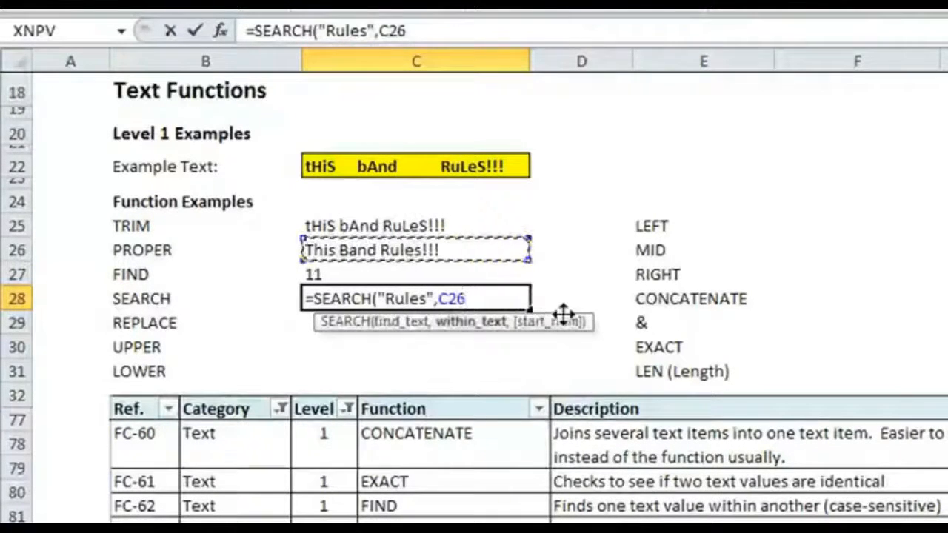
text())
key(Return)
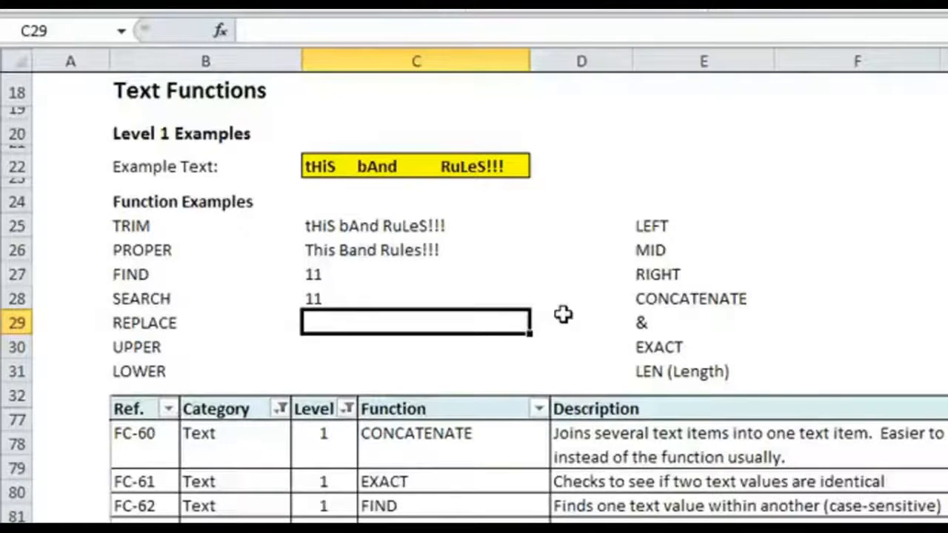
Step: Enter a REPLACE formula in C29 that swaps 5 characters of the C26 text, starting at the position in C28, for "Blows"
text(=REPL)
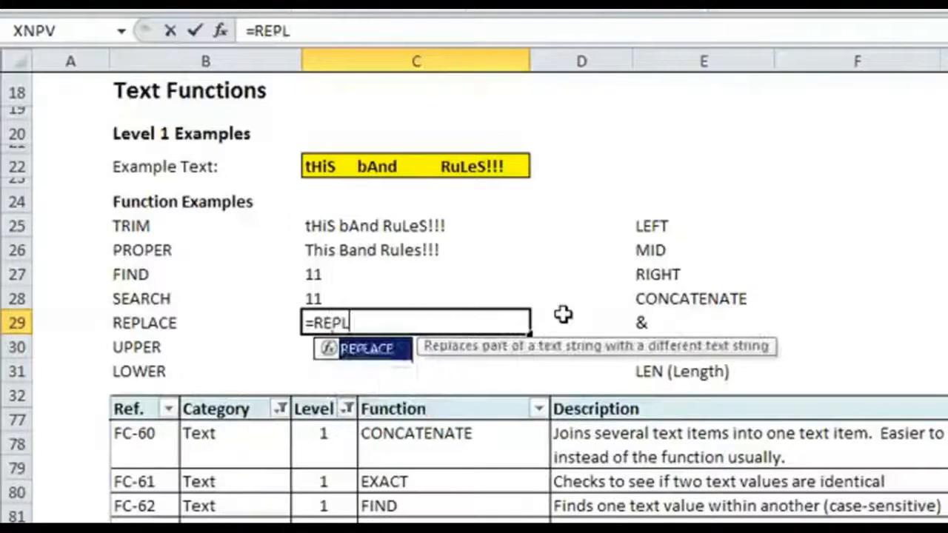
text(ACE()
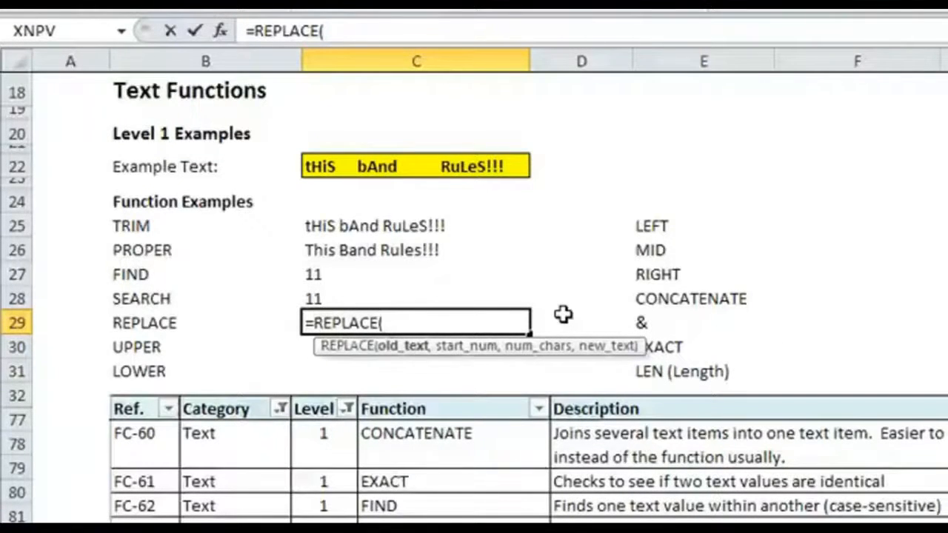
click(363, 252)
text(,)
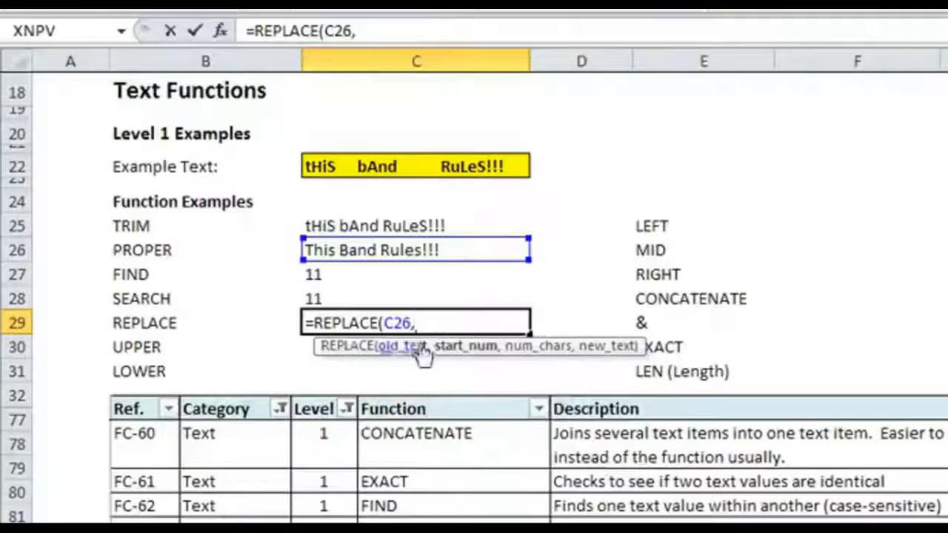
click(353, 296)
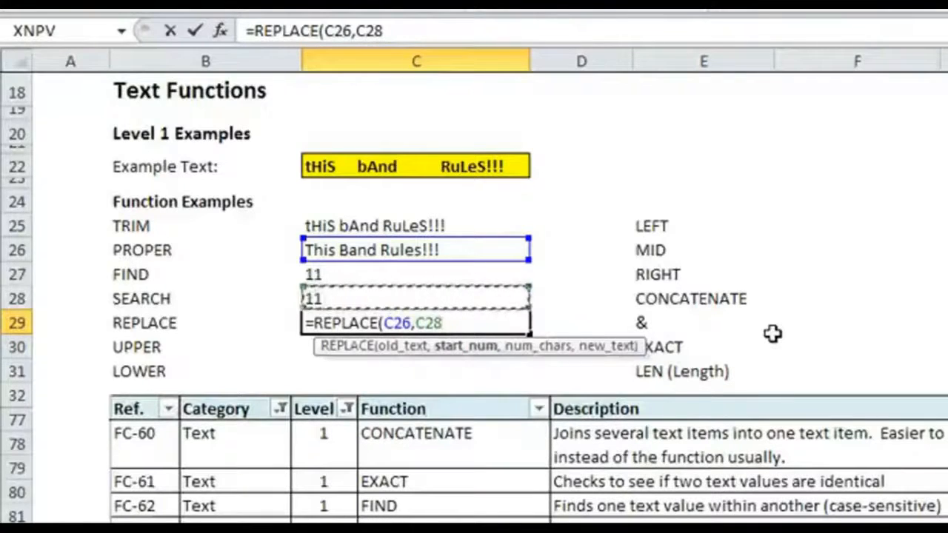
text(,)
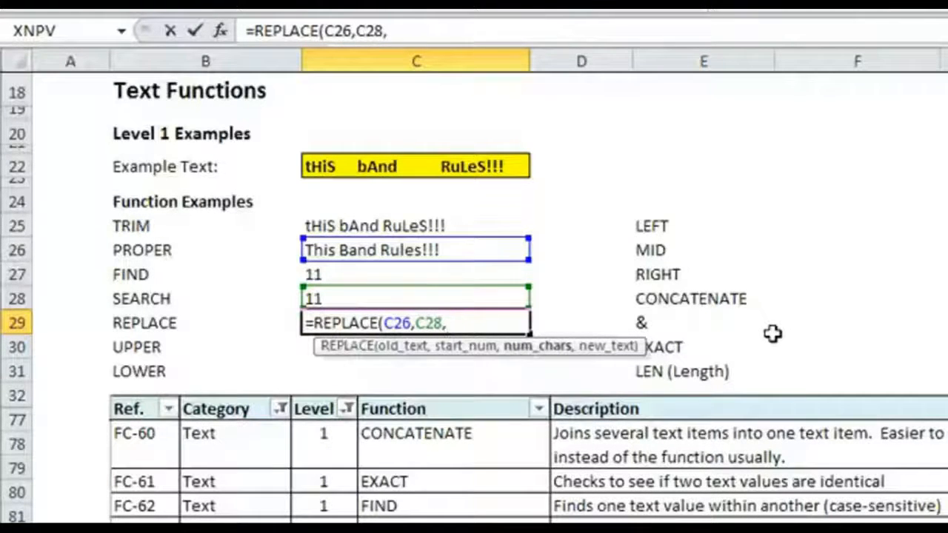
text(5)
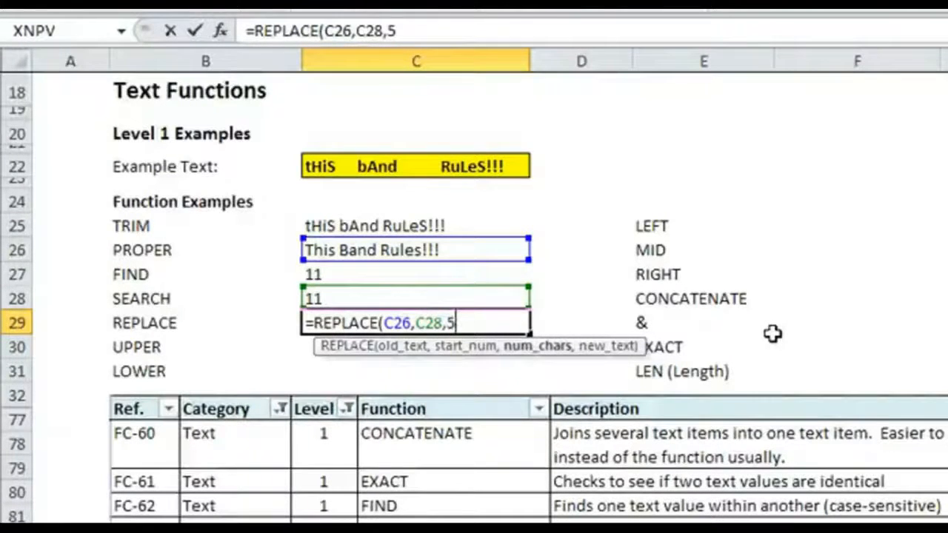
text(,)
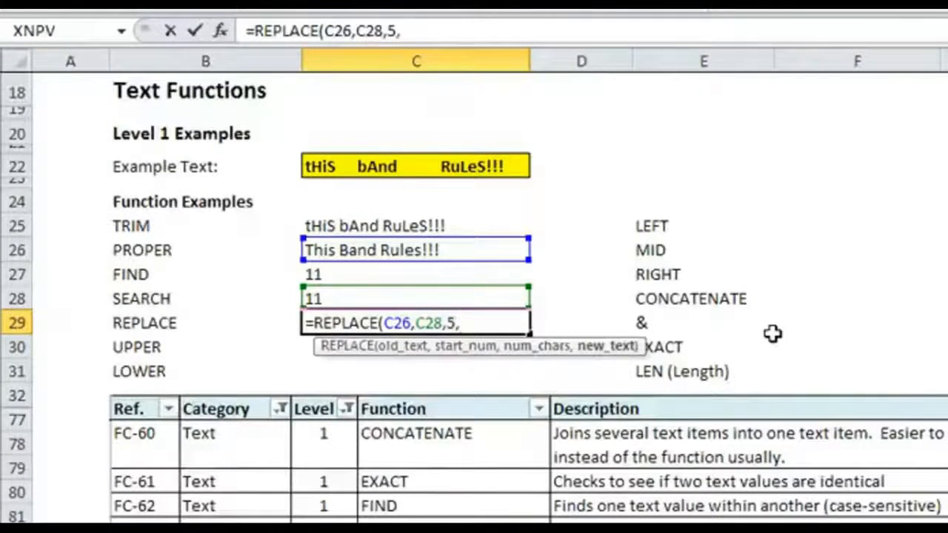
text("B)
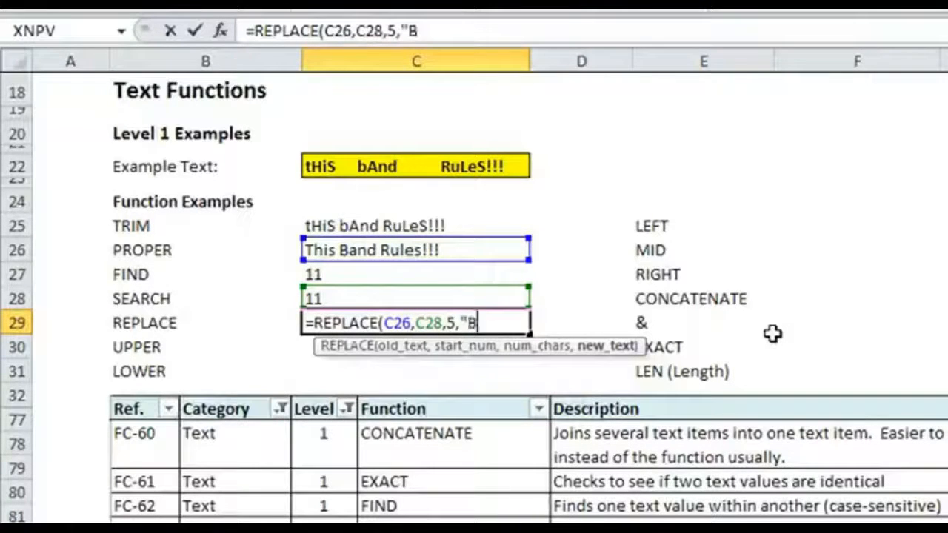
text(lows")
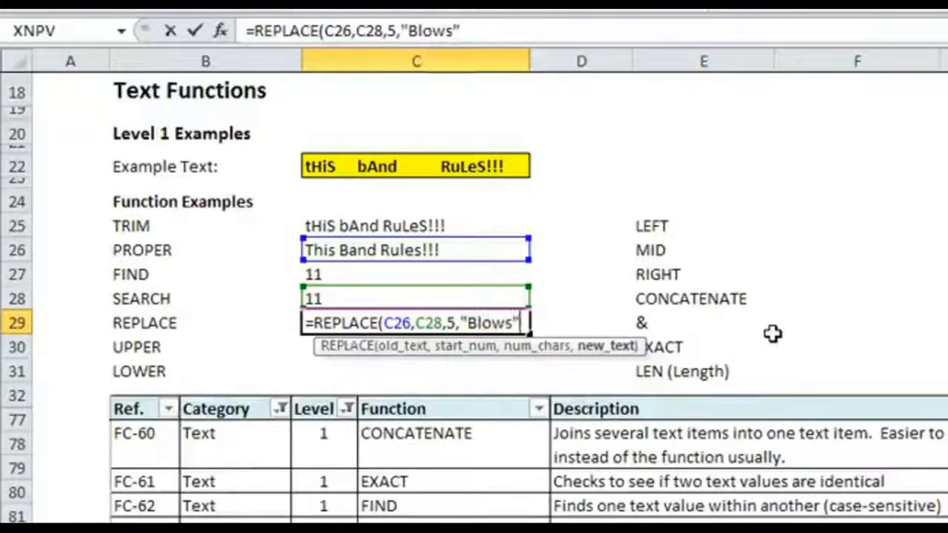
text())
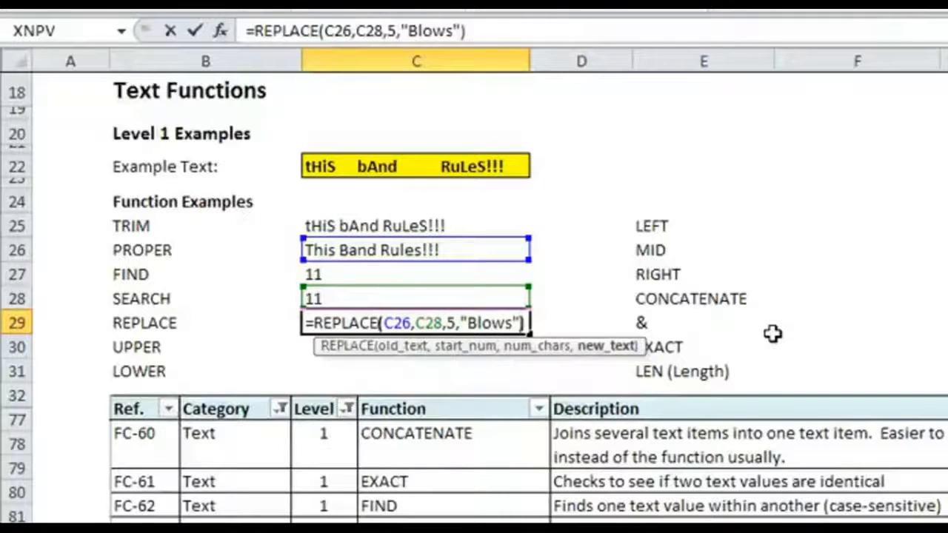
key(Return)
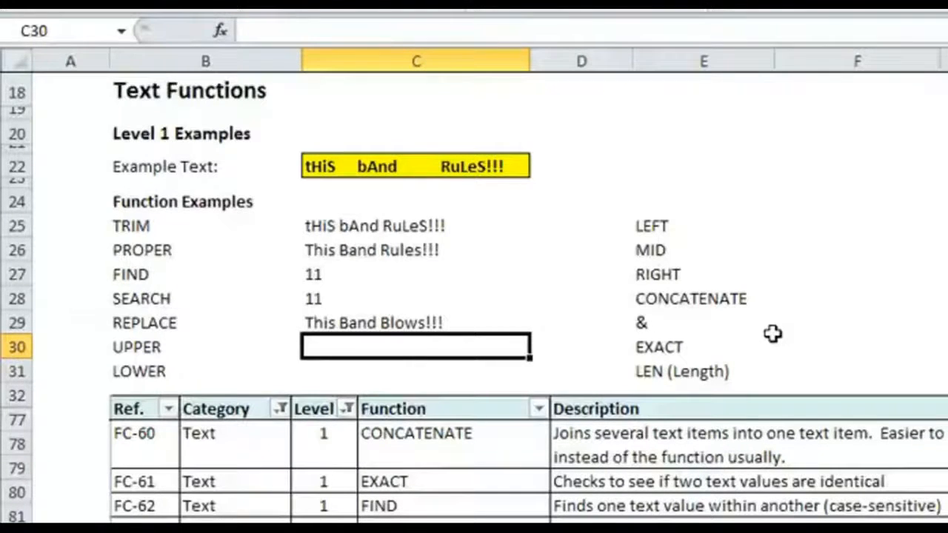
Step: Enter an UPPER formula in C30 that converts the text in C29 to all capitals
text(=U)
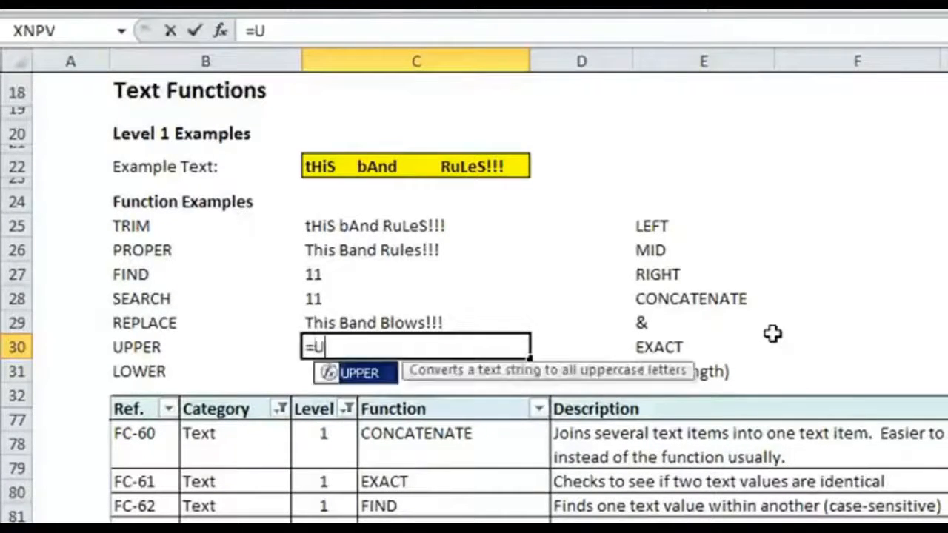
text(PPER()
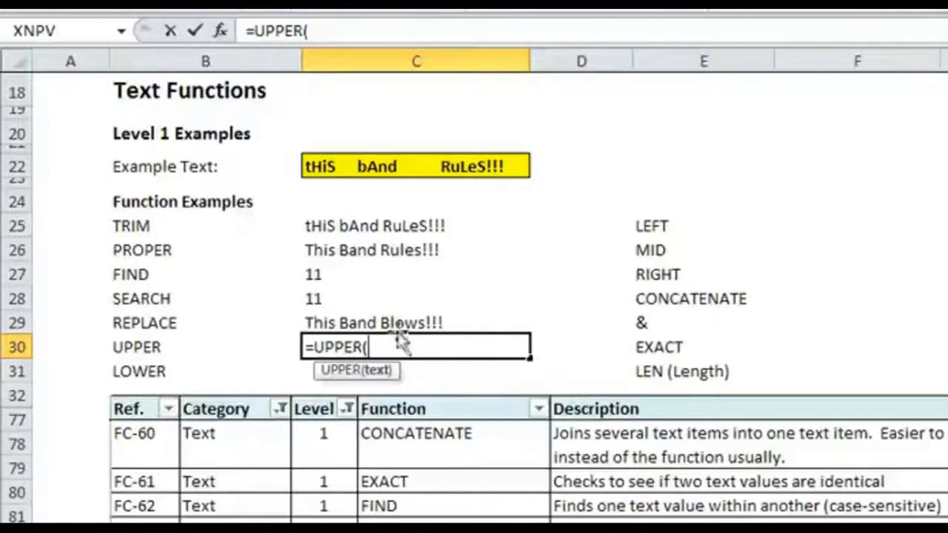
click(439, 324)
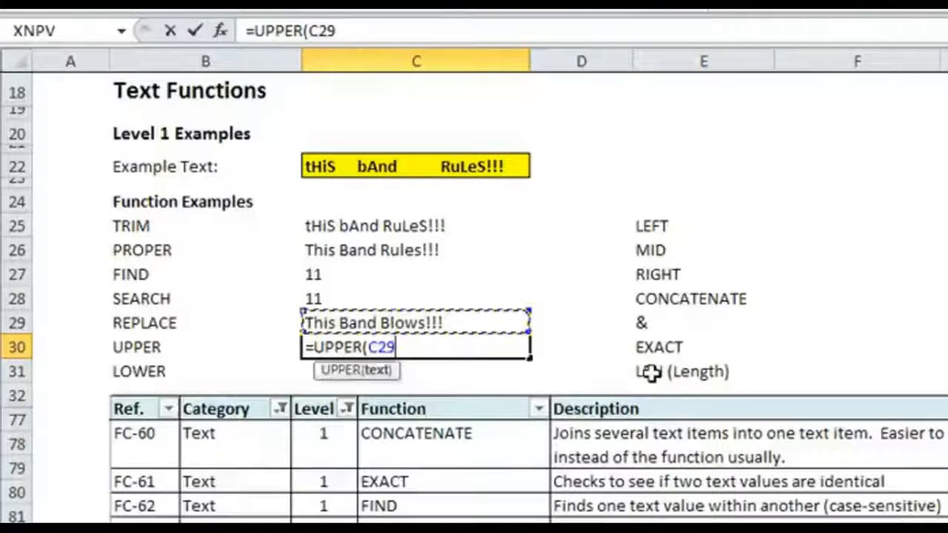
text())
key(Return)
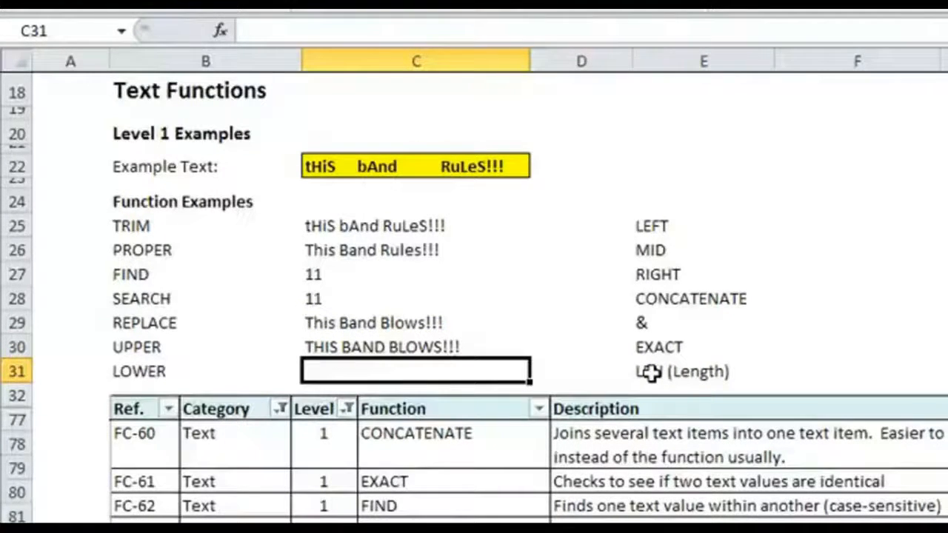
Step: Enter a LOWER formula in C31 that converts the text in C29 to all lowercase
text(=LOWER()
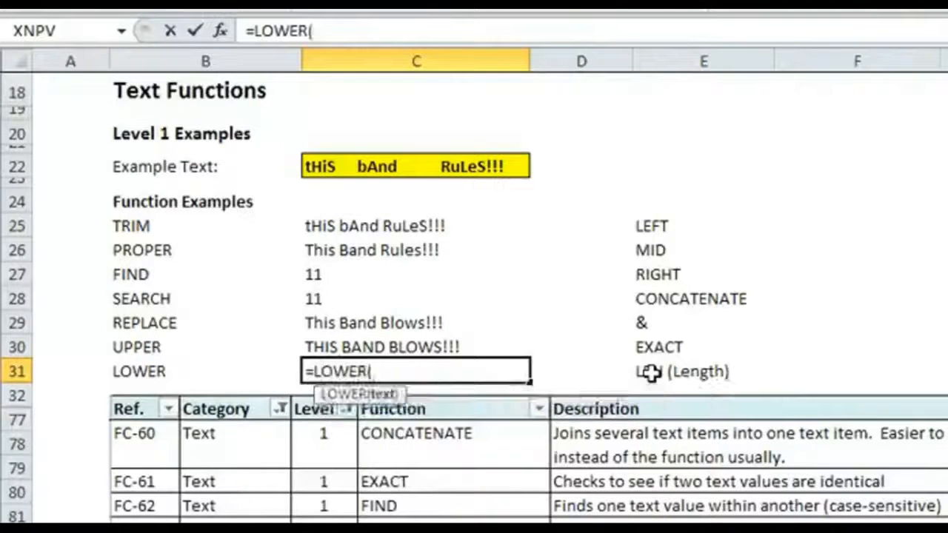
click(407, 321)
text())
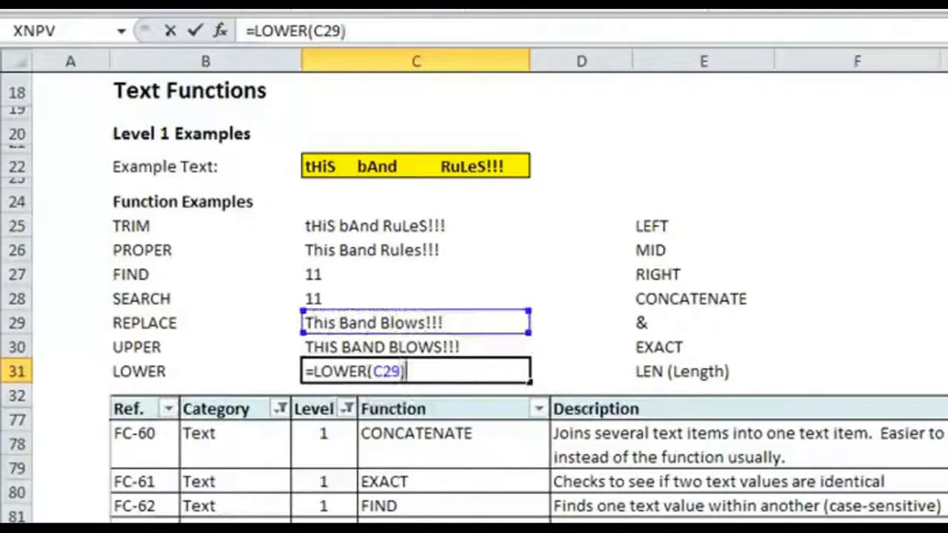
key(Return)
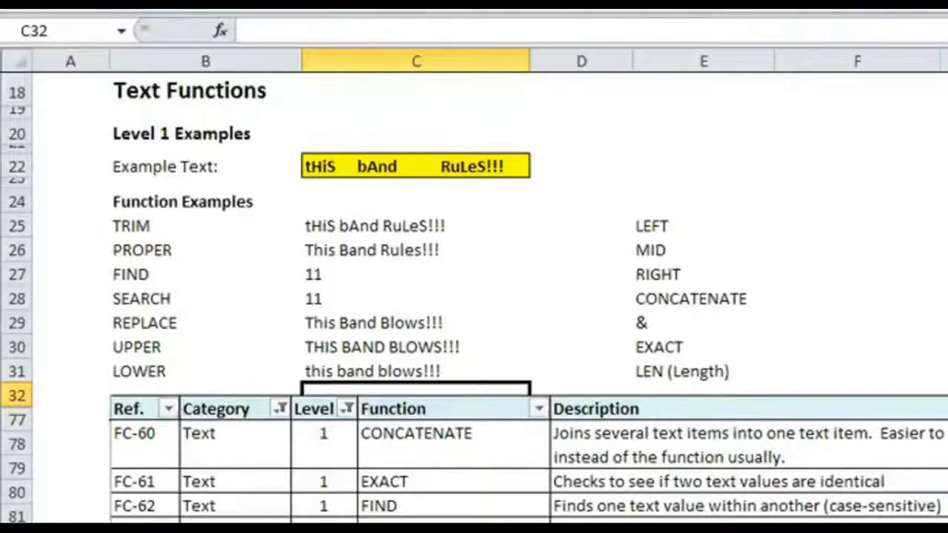
Step: Enter a LEFT formula in F25 that extracts the first 4 characters of the text in C29
click(467, 163)
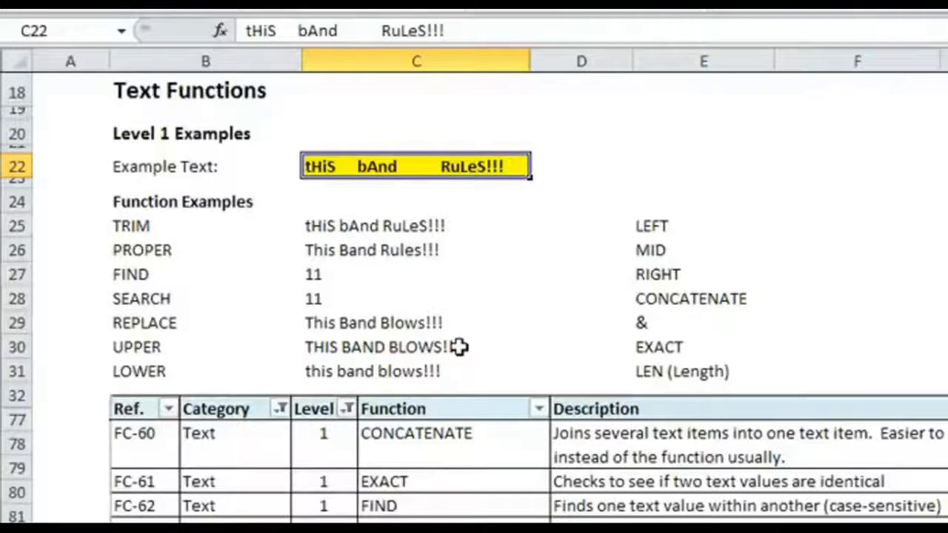
click(803, 223)
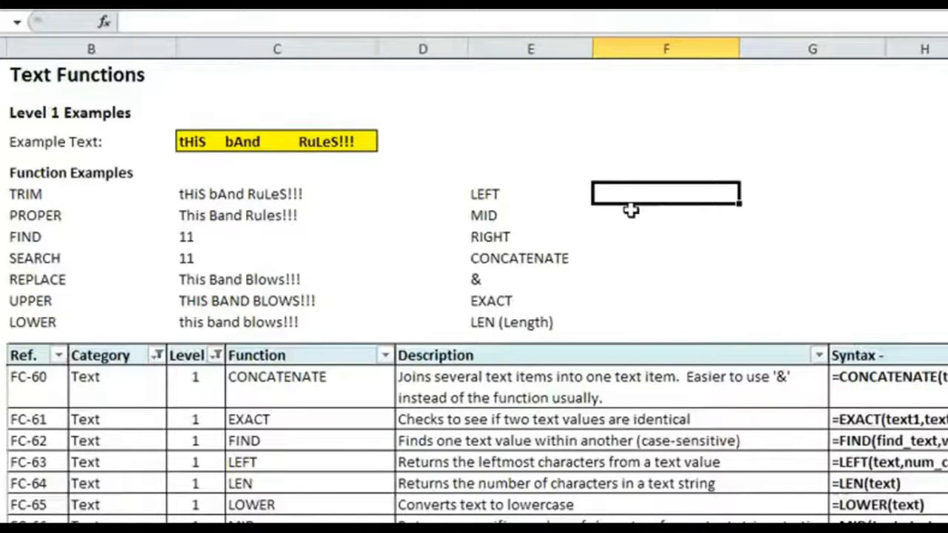
text(=LEFT)
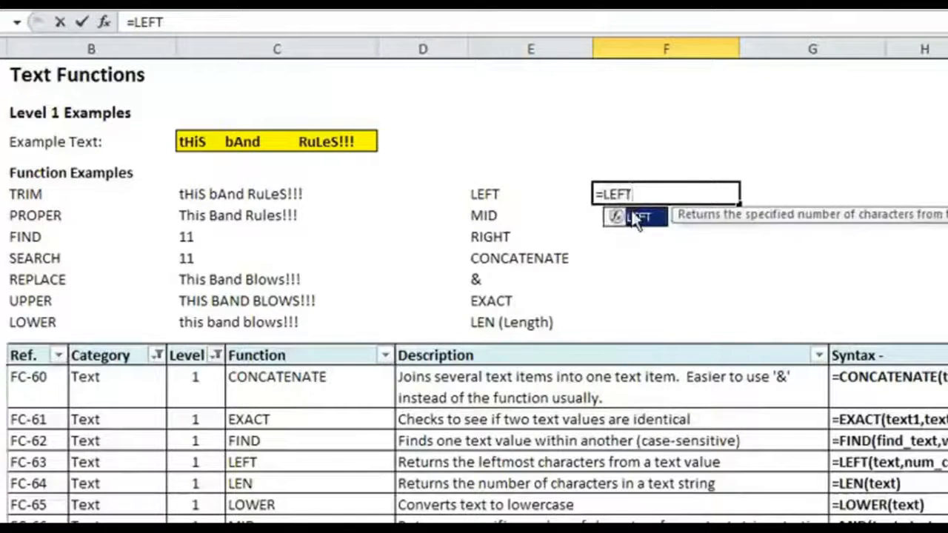
double_click(635, 217)
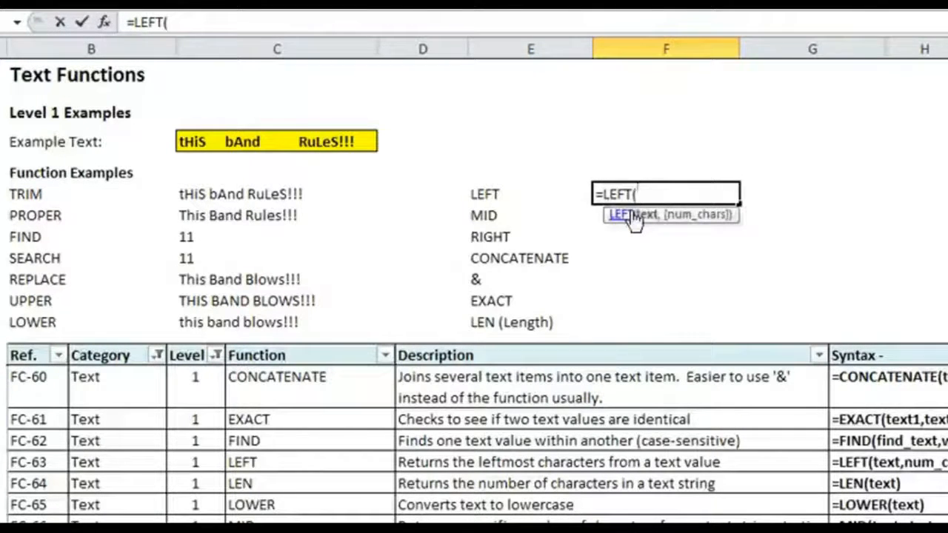
click(248, 281)
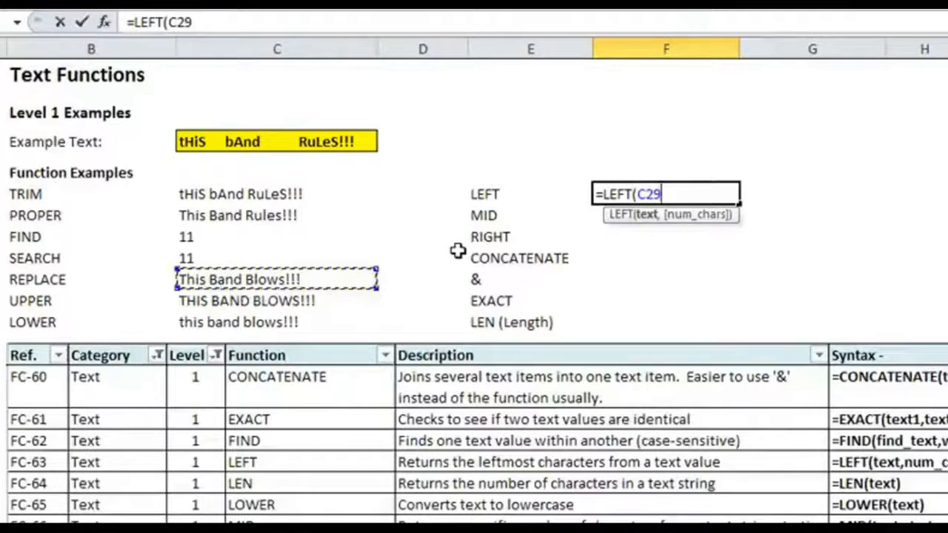
text(,)
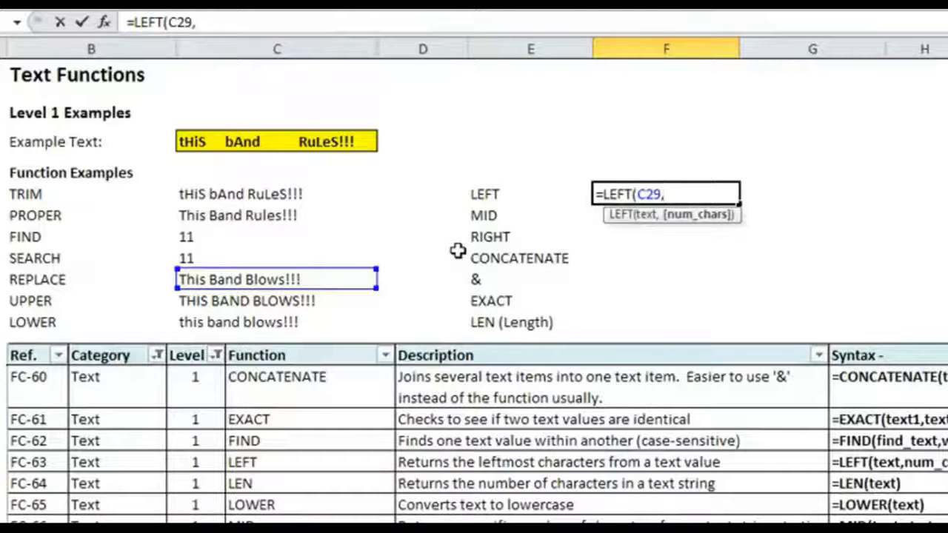
text(4))
key(Return)
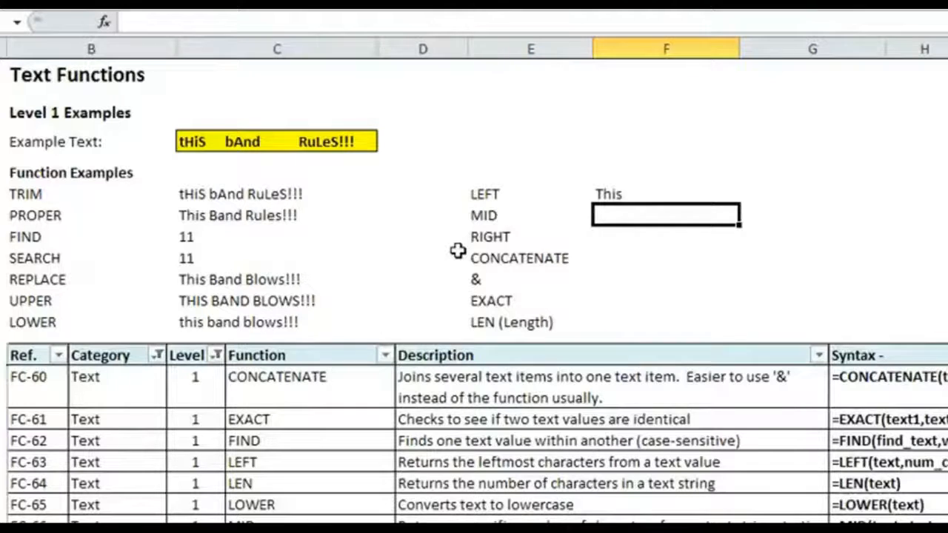
Step: Enter a RIGHT formula in F27 that extracts the last 8 characters of the text in C29
key(Down)
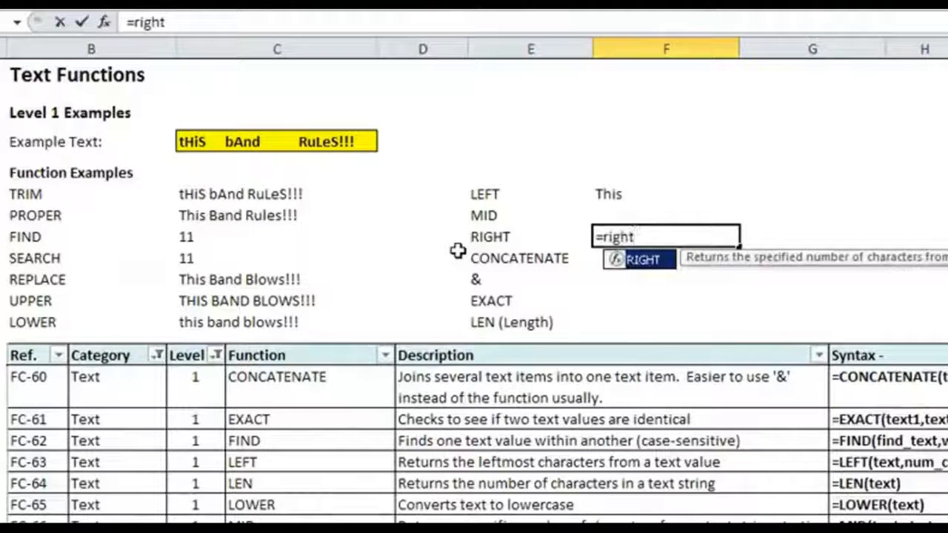
text(()
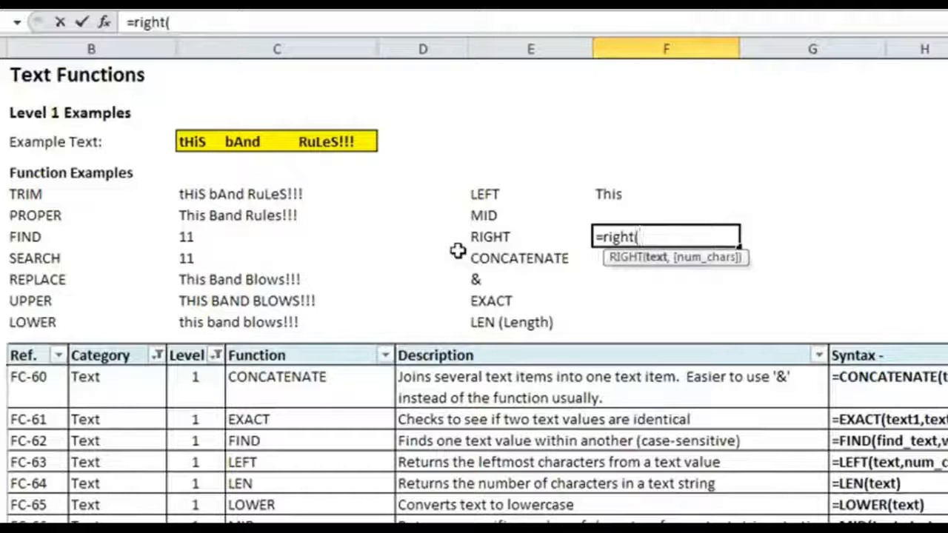
click(245, 284)
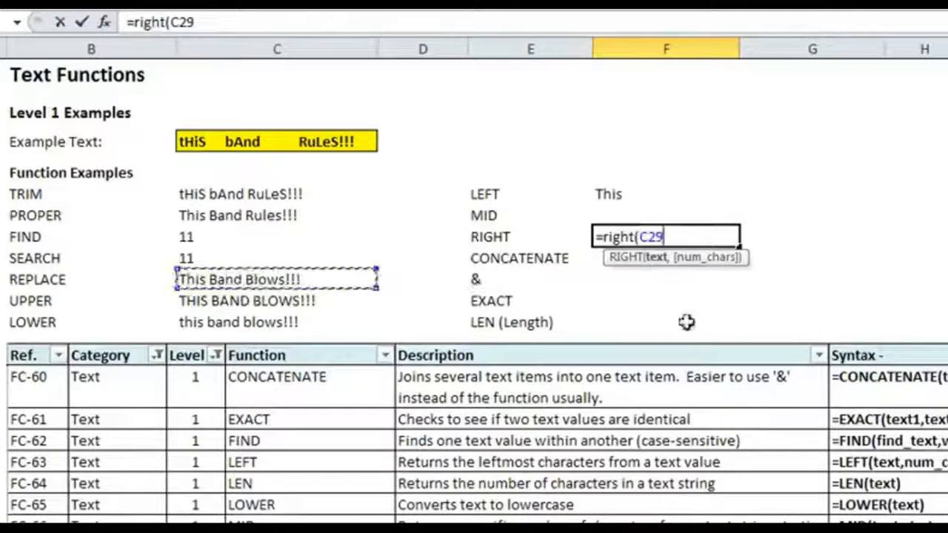
text(,)
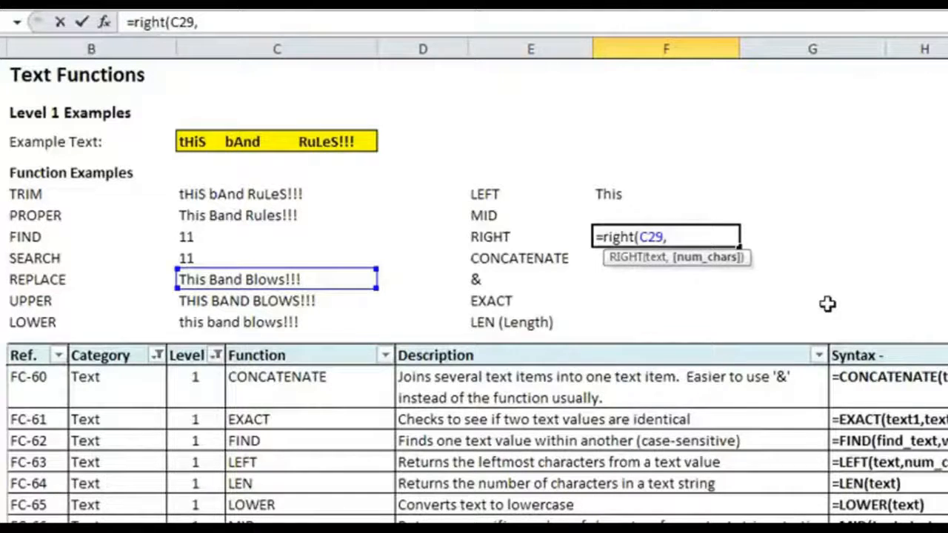
text(8)
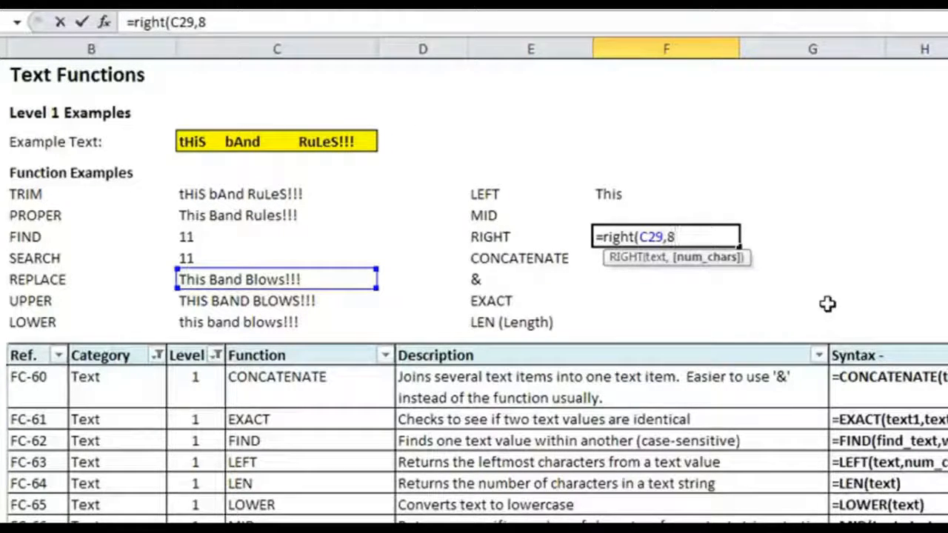
text())
key(Return)
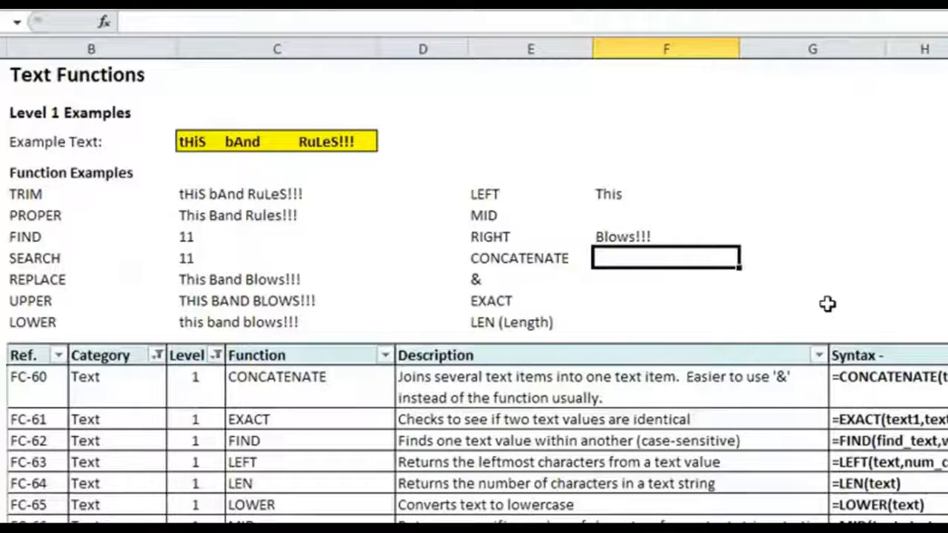
Step: Enter a MID formula in F26 that extracts 4 characters of the text in C29, starting at character 6
key(Up)
key(Up)
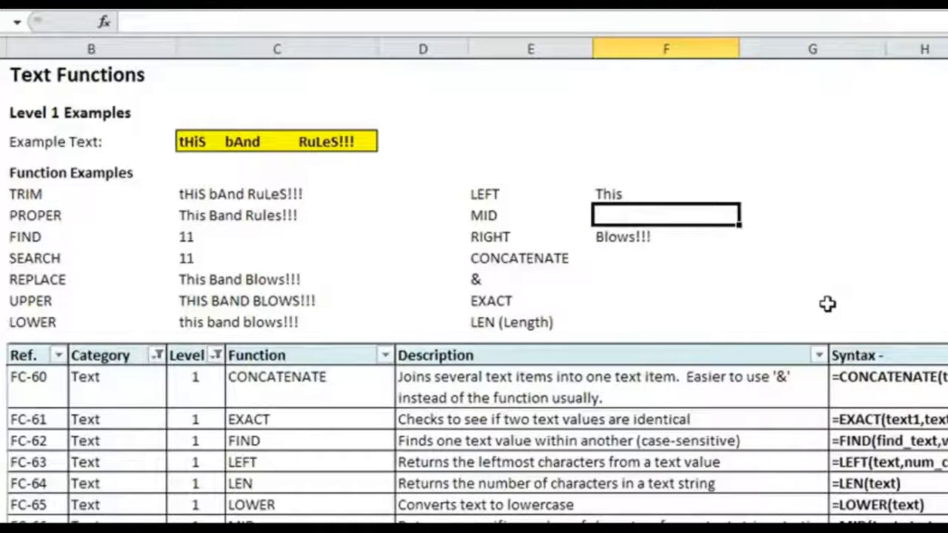
text(=)
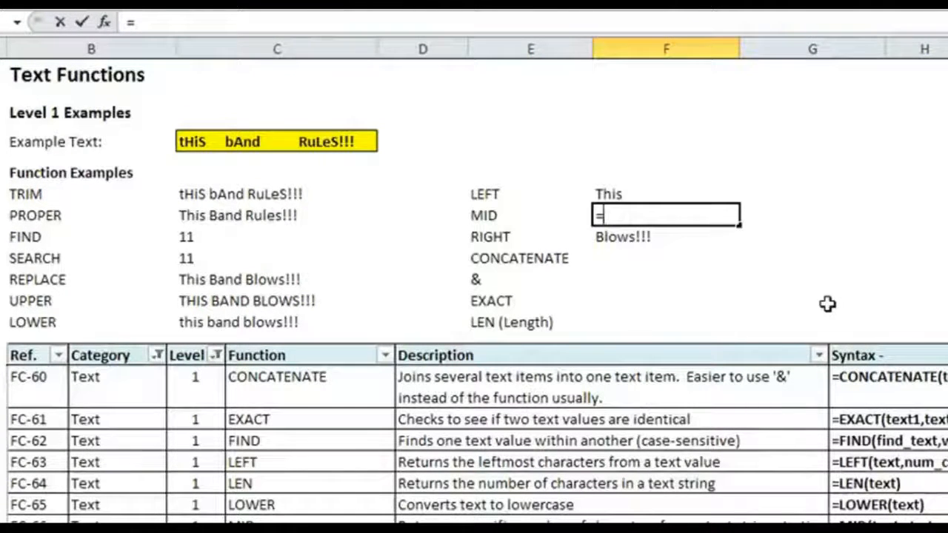
text(MID()
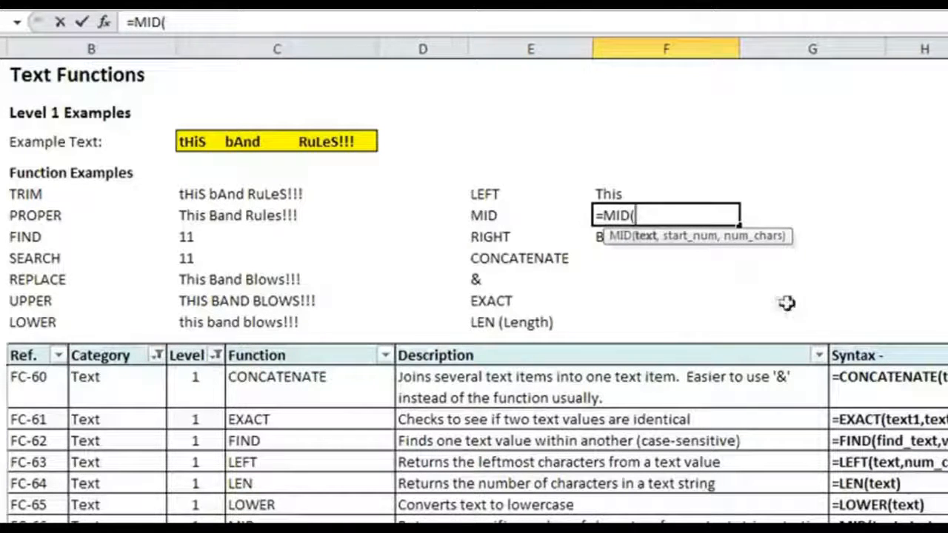
click(268, 280)
text(,)
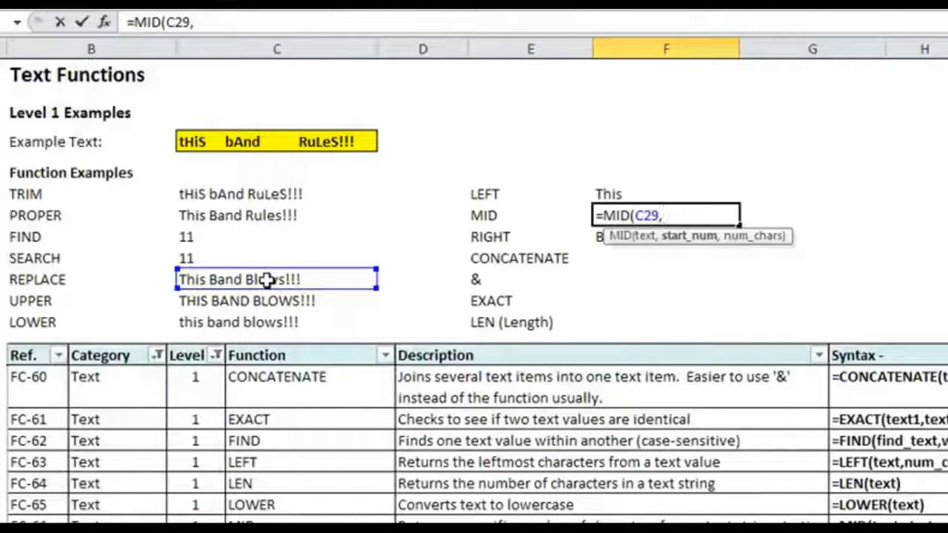
text(6,)
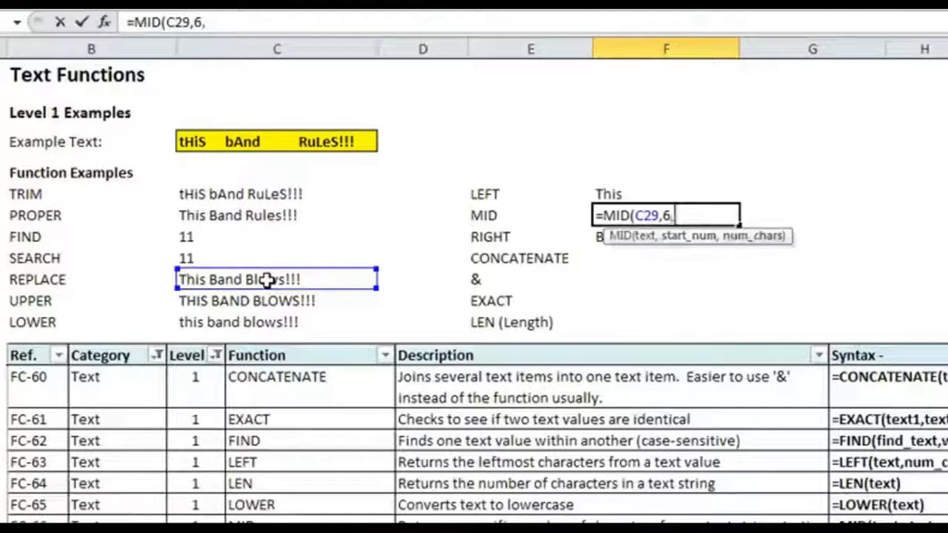
text(4))
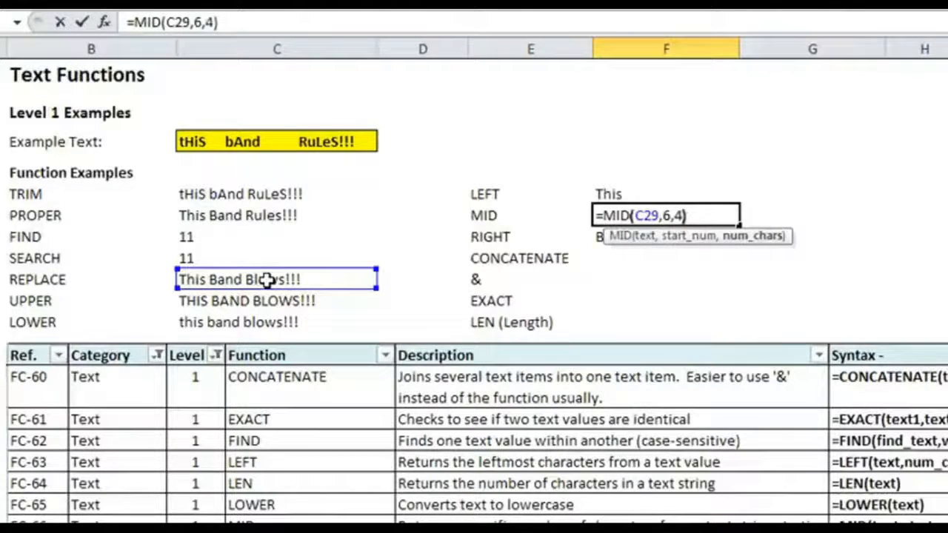
key(Return)
key(Return)
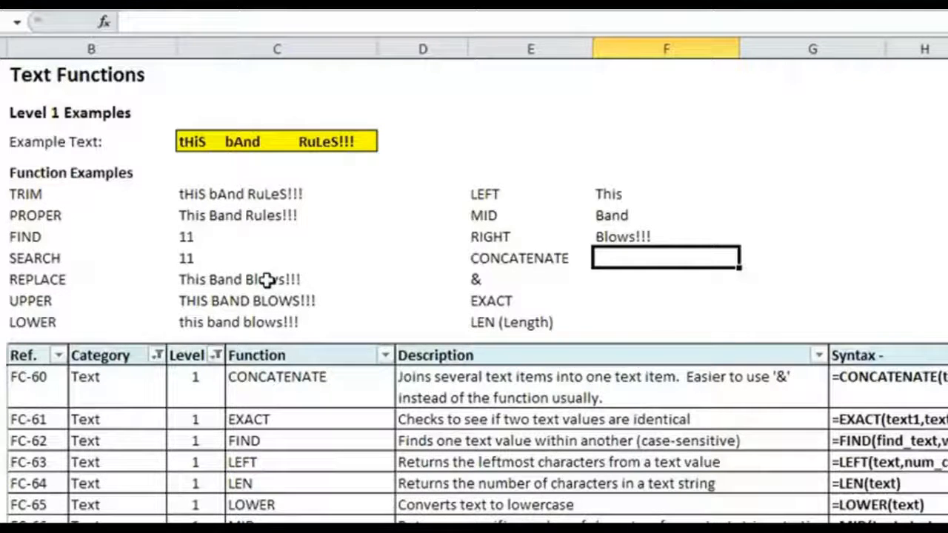
Step: Enter a CONCATENATE formula in F28 that joins F25, F26 and F27 with a space between each
text(=CONTA)
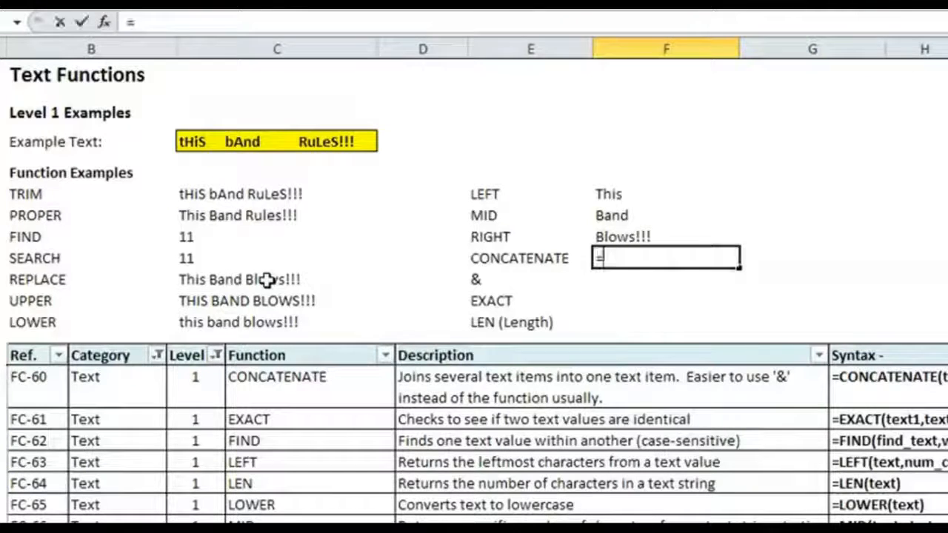
key(BackSpace)
key(BackSpace)
text(CA)
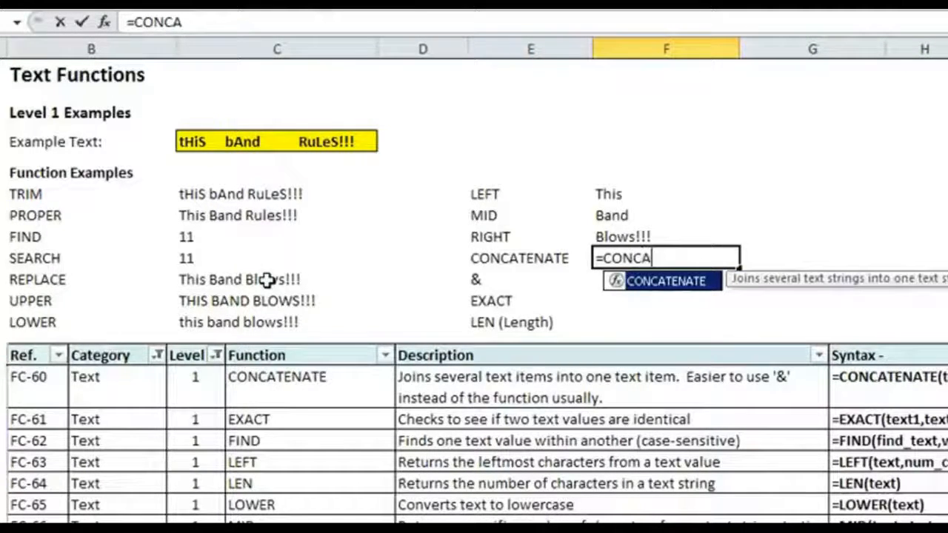
key(Tab)
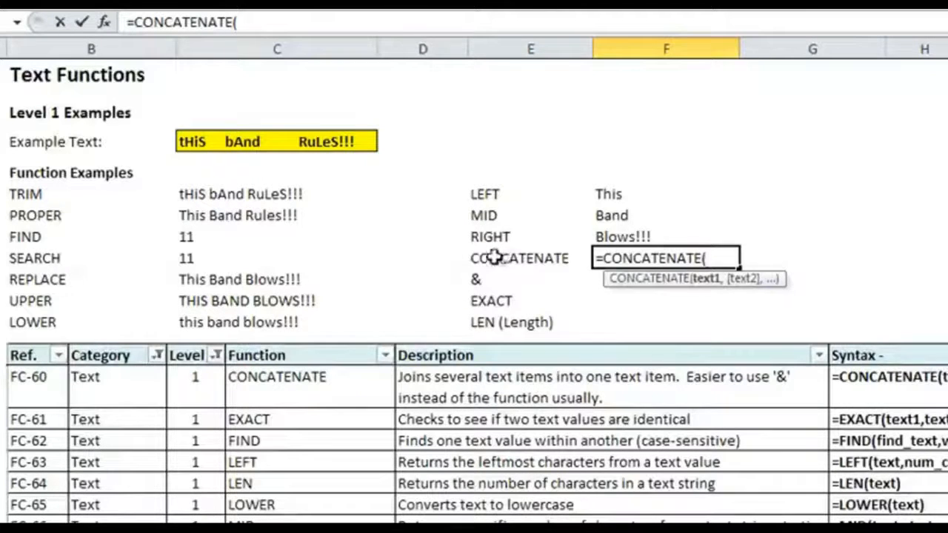
click(628, 194)
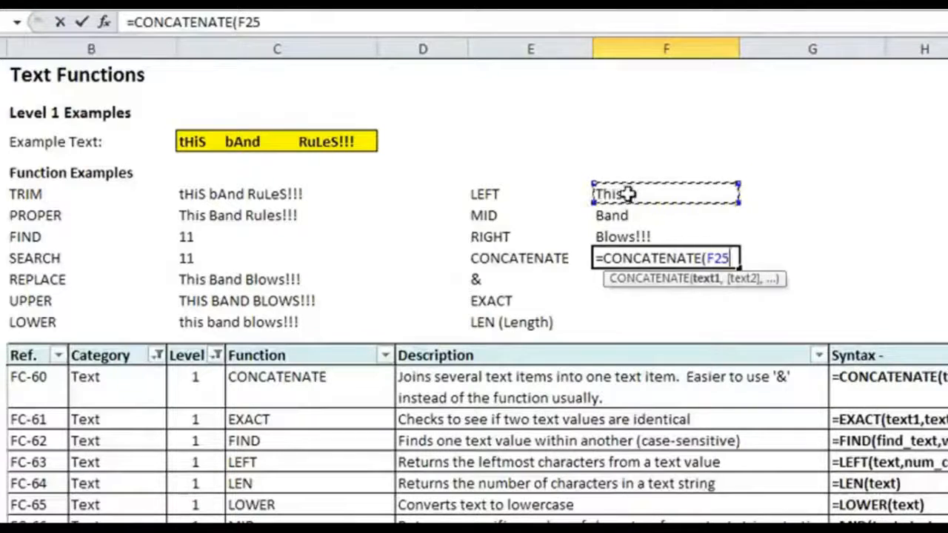
text(,)
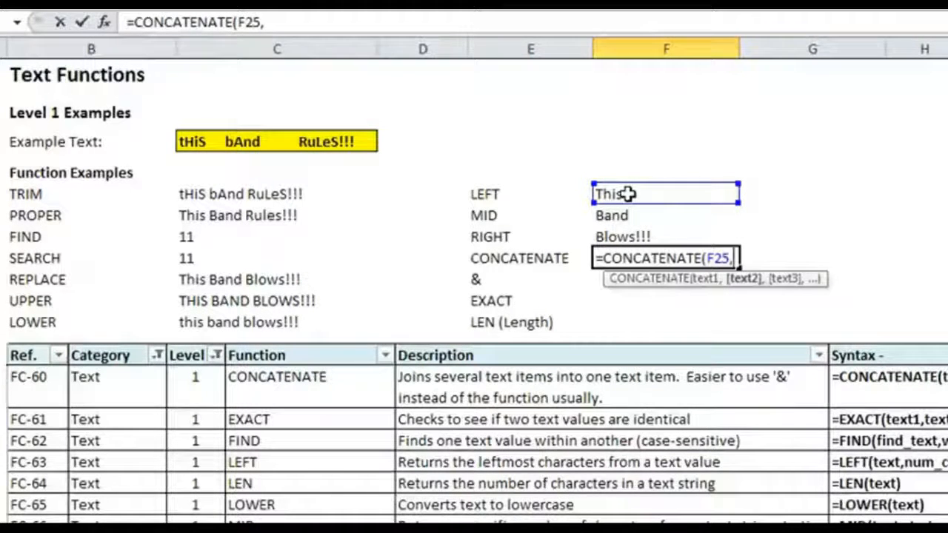
text(" ")
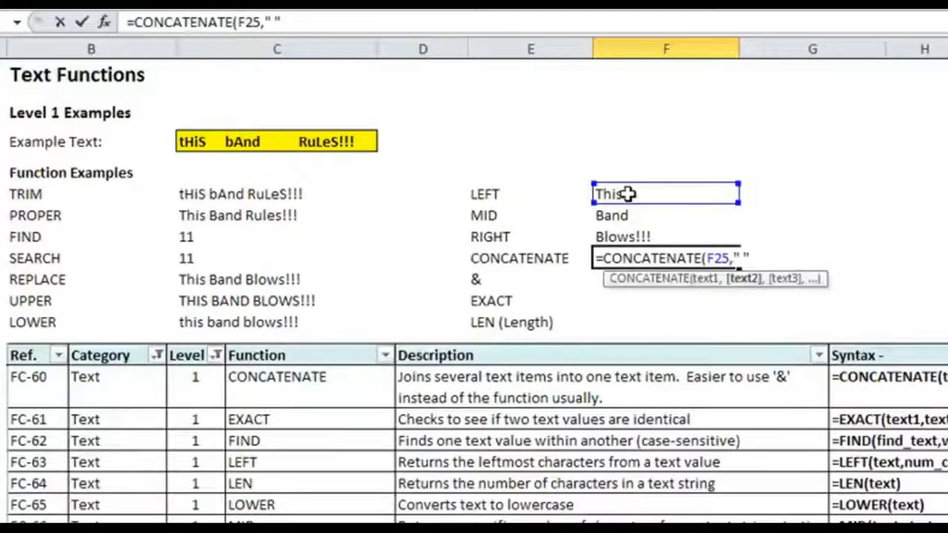
text(,)
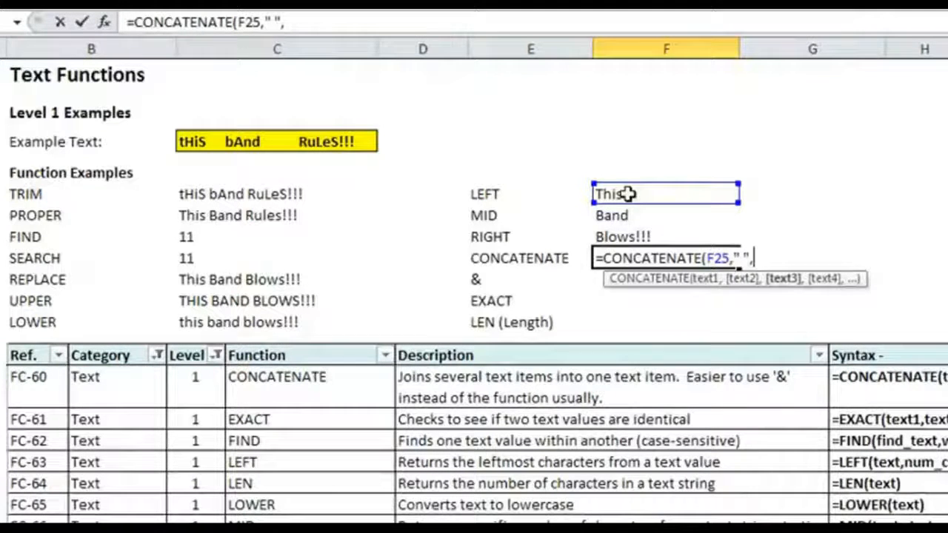
click(707, 217)
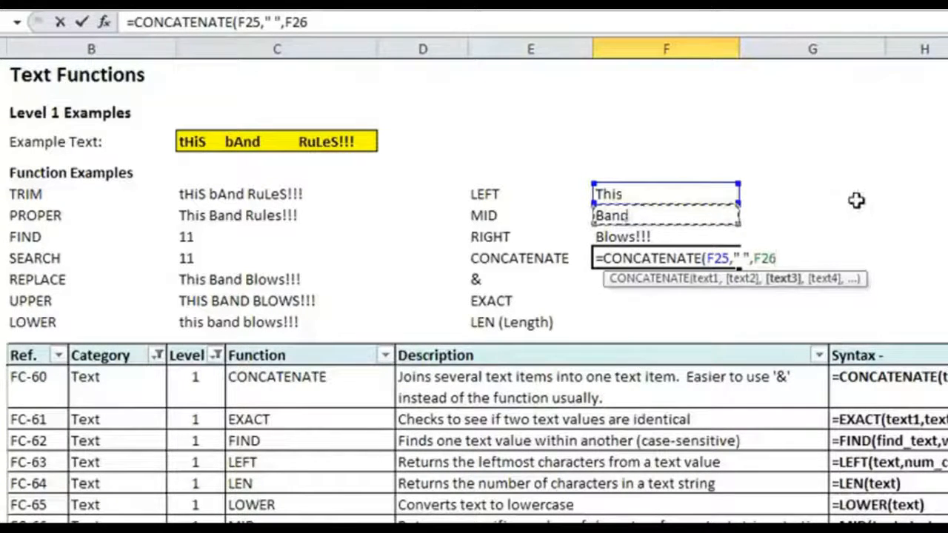
text(," ")
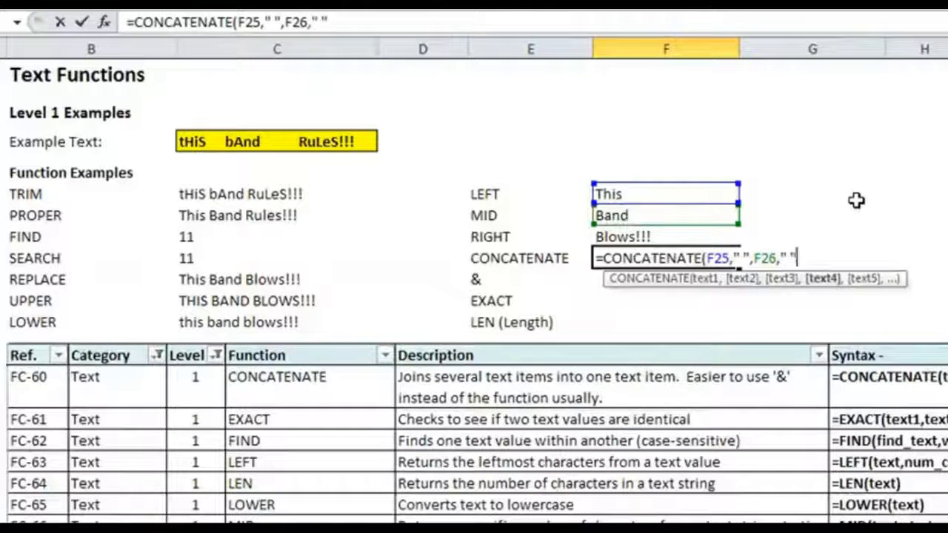
text(,)
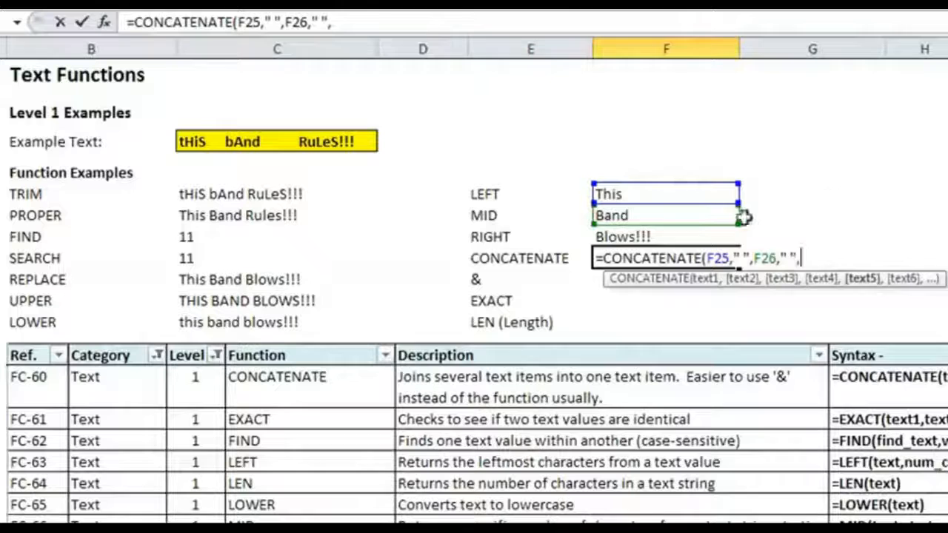
click(660, 237)
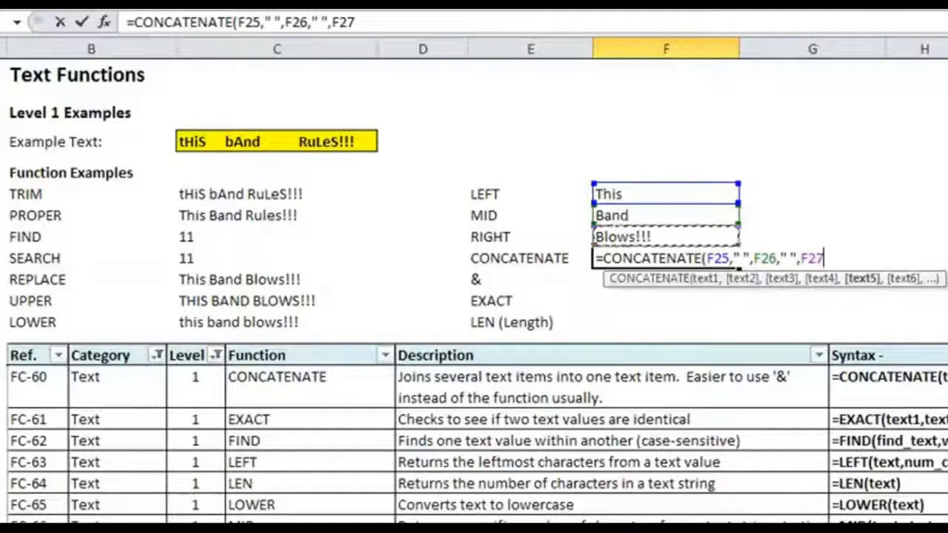
text())
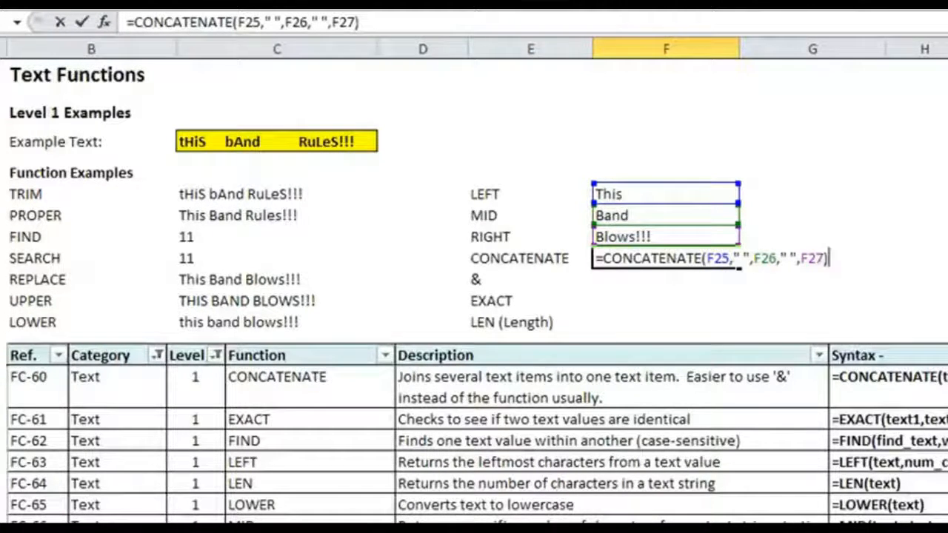
key(Return)
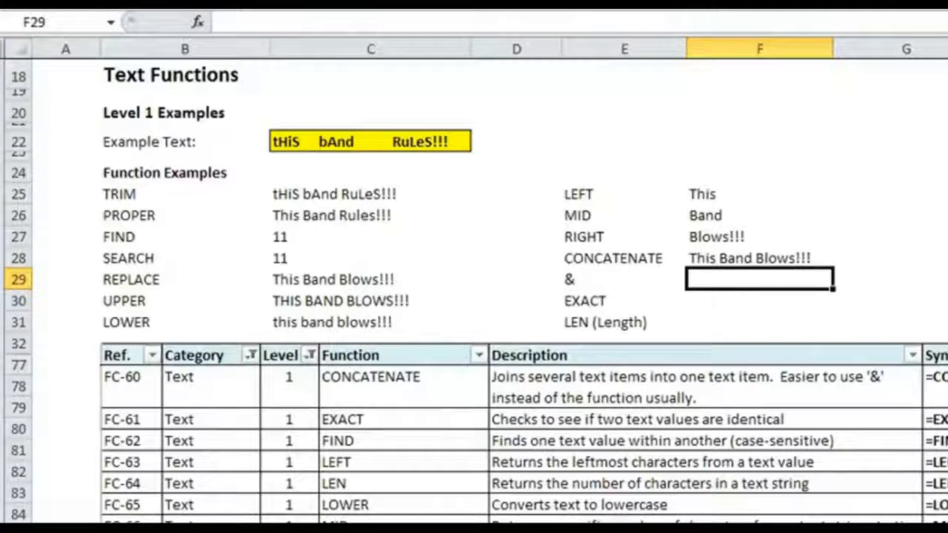
Step: Enter a formula in F29 that joins F25, F26 and F27 with the & operator and a space between each
click(590, 286)
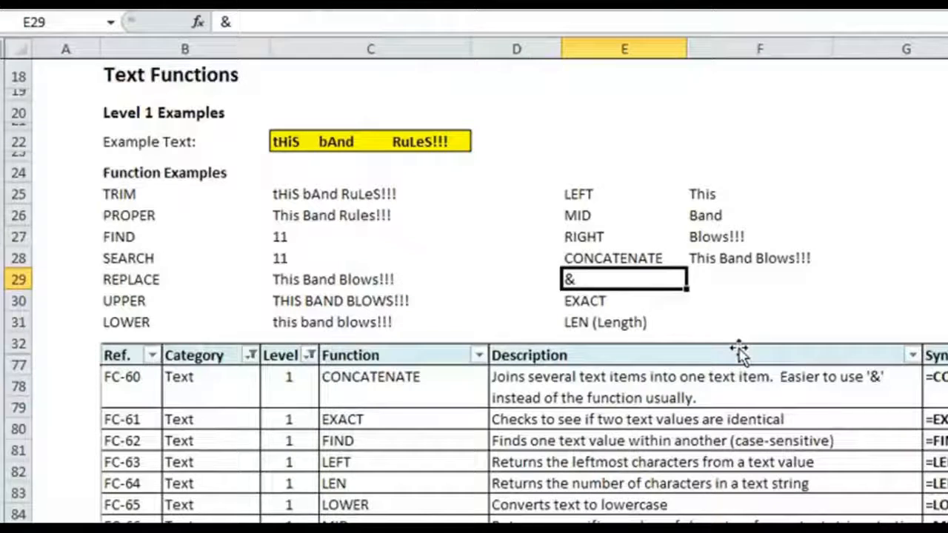
key(Right)
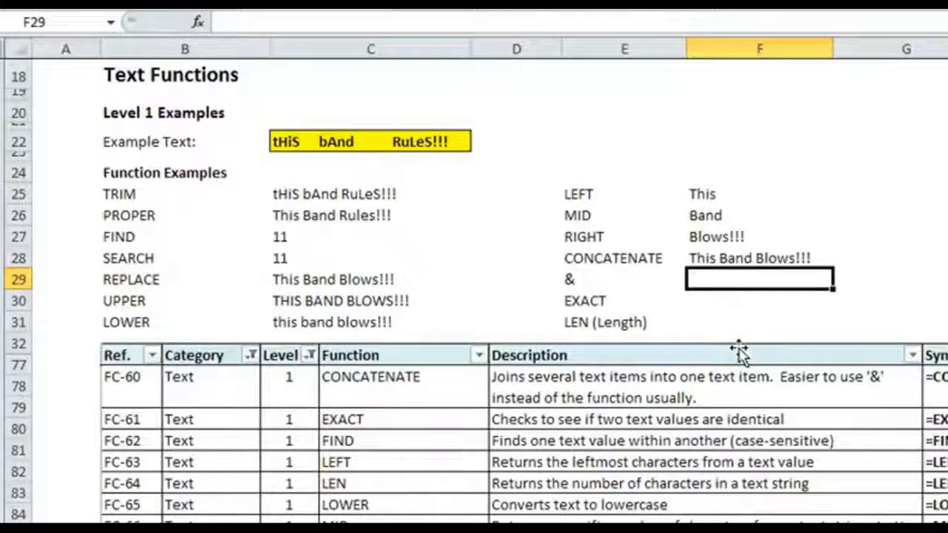
text(=)
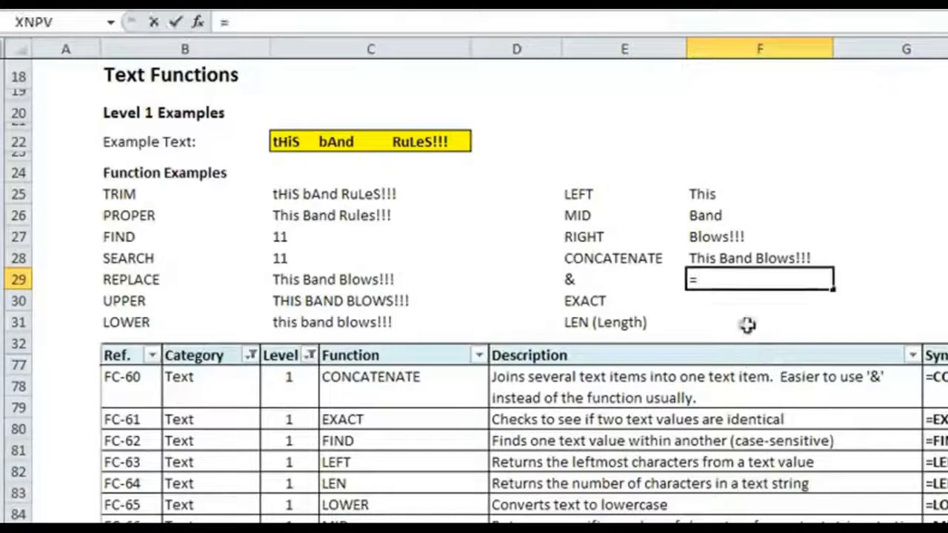
click(726, 194)
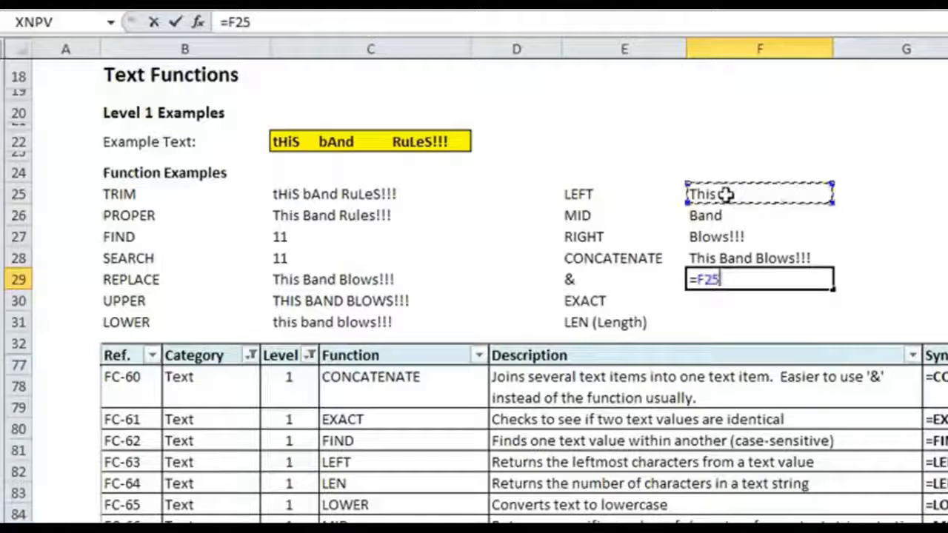
text(&)
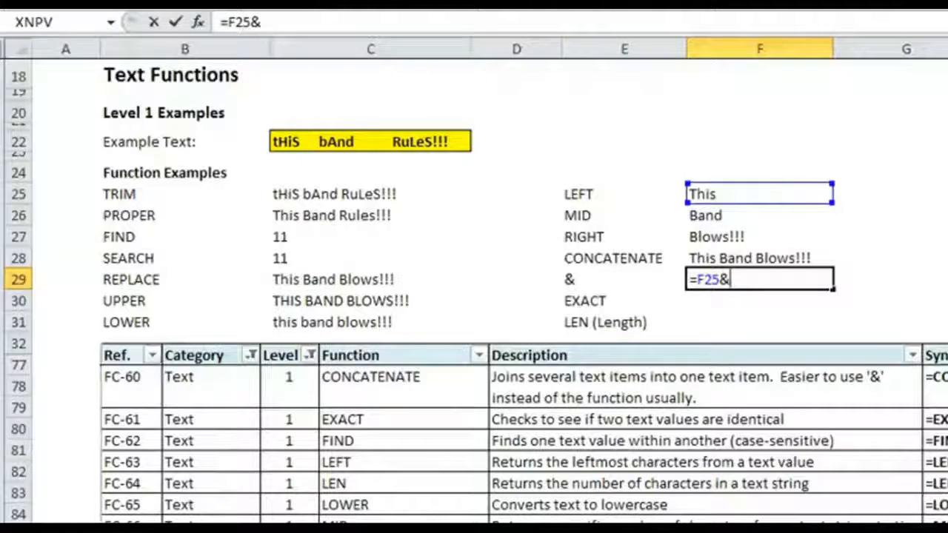
text(" "&)
click(701, 214)
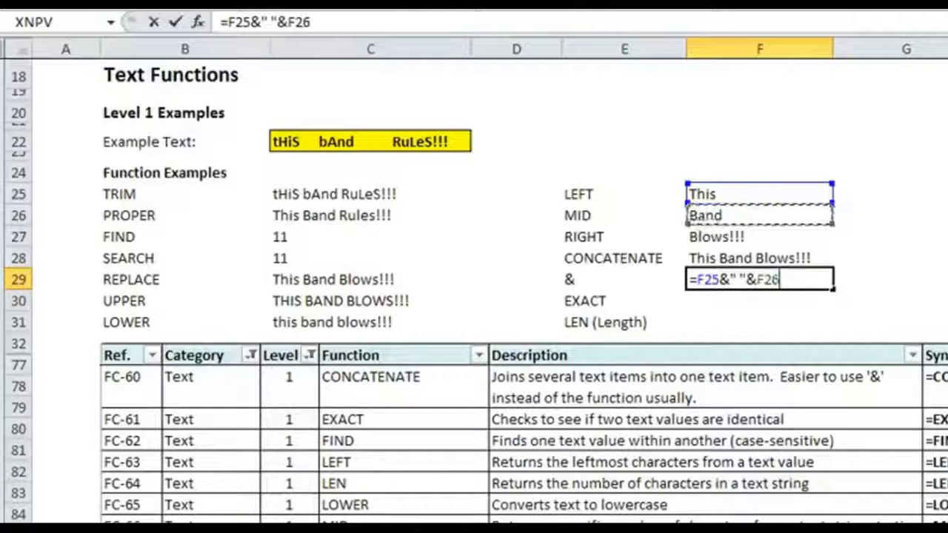
text(&" "&)
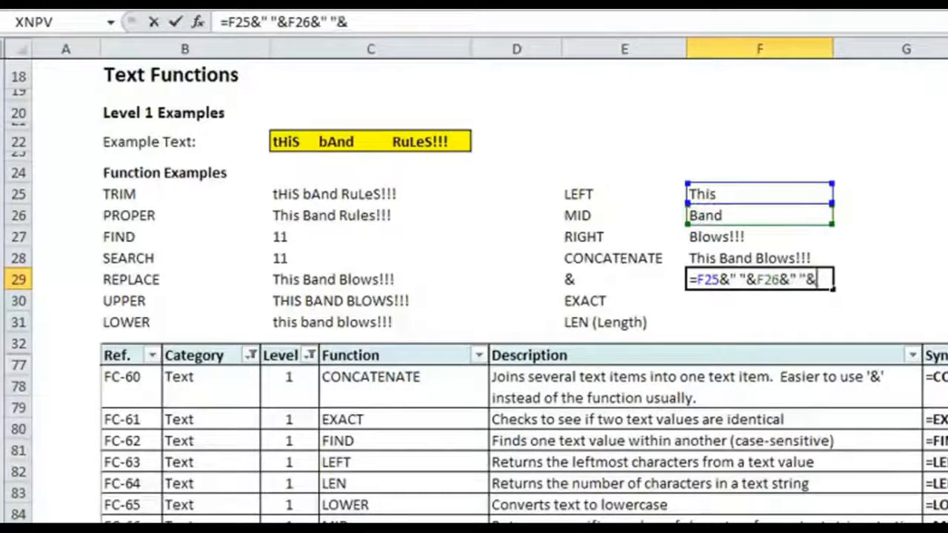
click(730, 238)
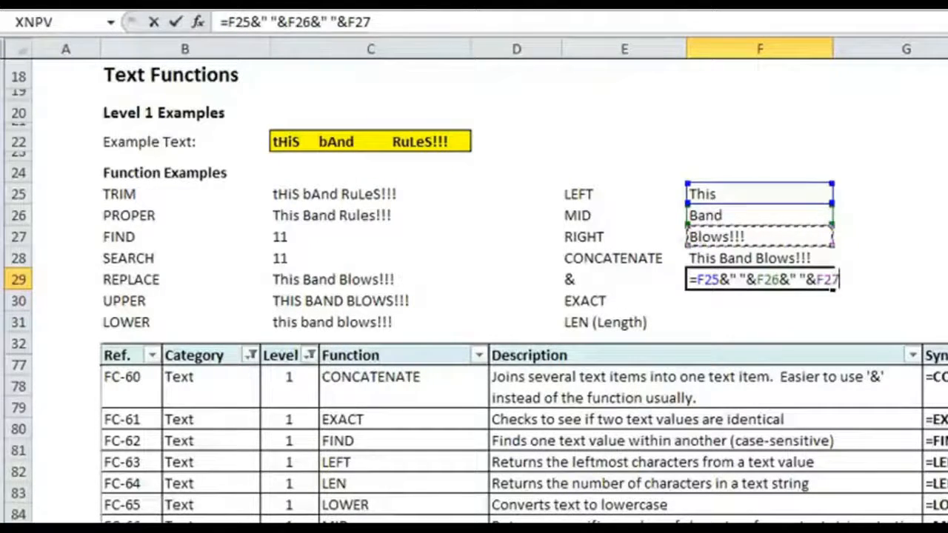
key(Return)
key(Up)
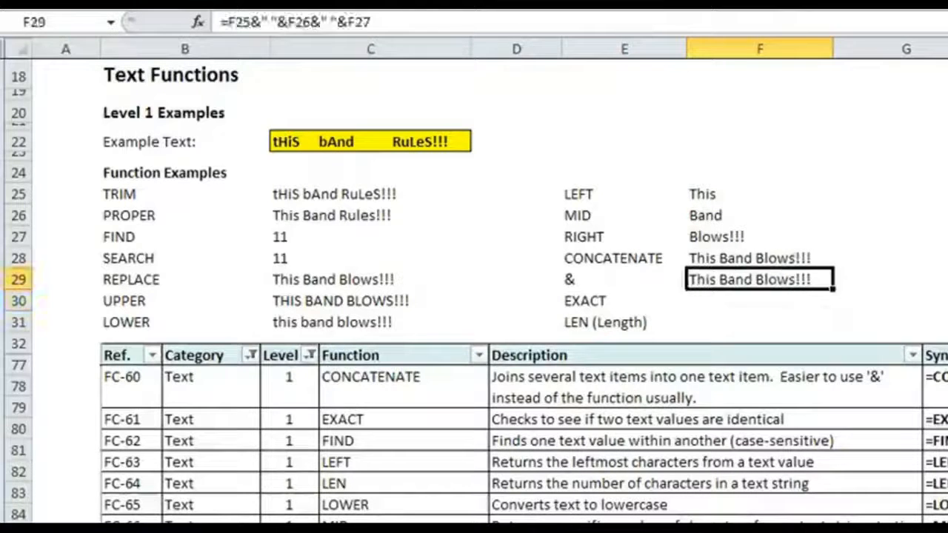
key(Up)
key(Down)
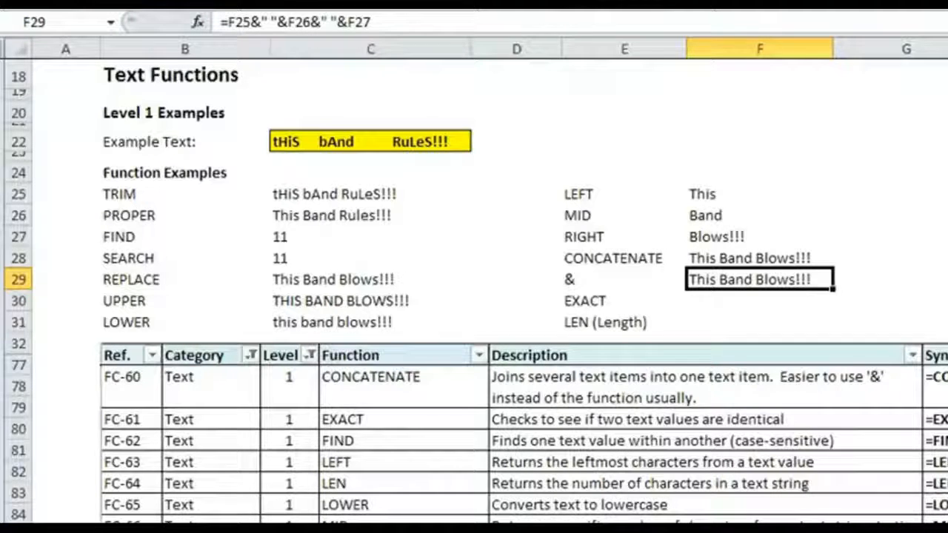
Step: Enter an EXACT formula in F30 that compares the joined texts in F28 and F29
click(760, 301)
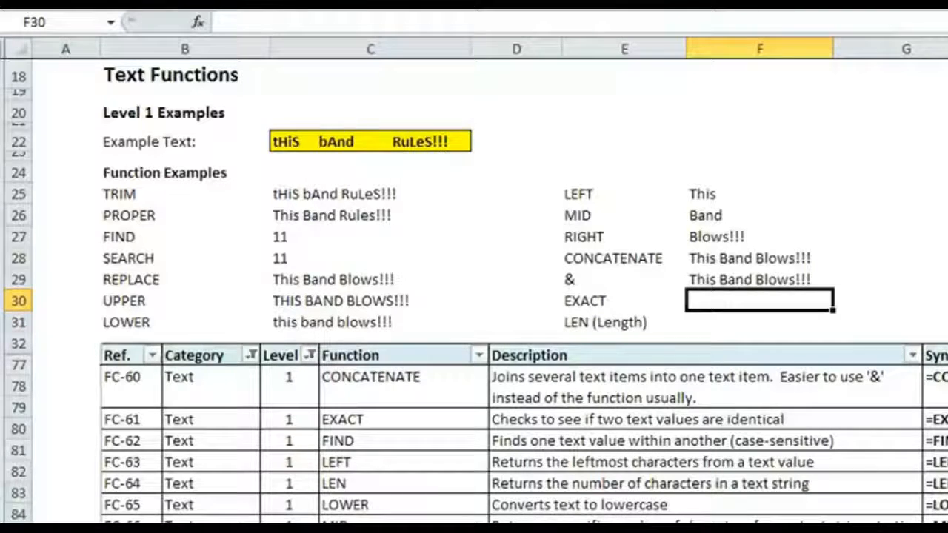
text(=)
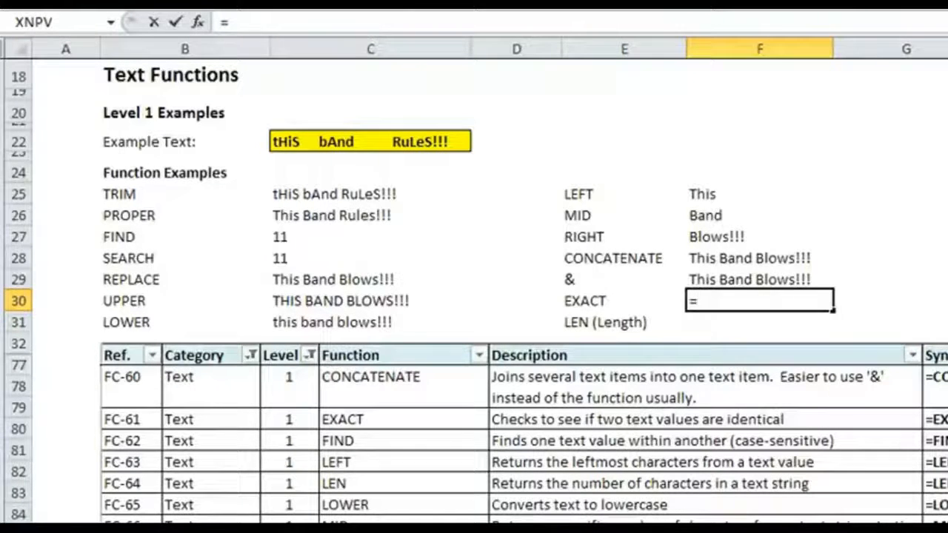
text(E)
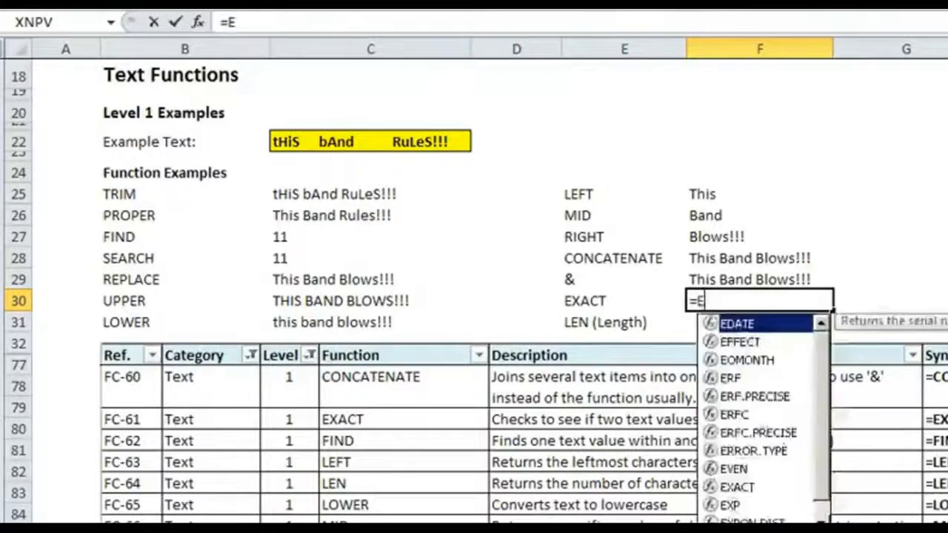
text(XACT()
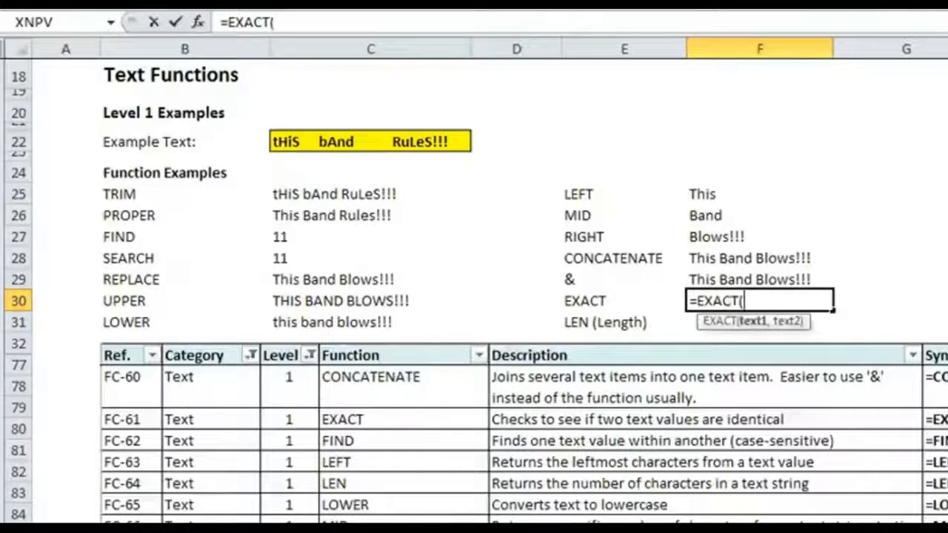
click(793, 257)
text(,)
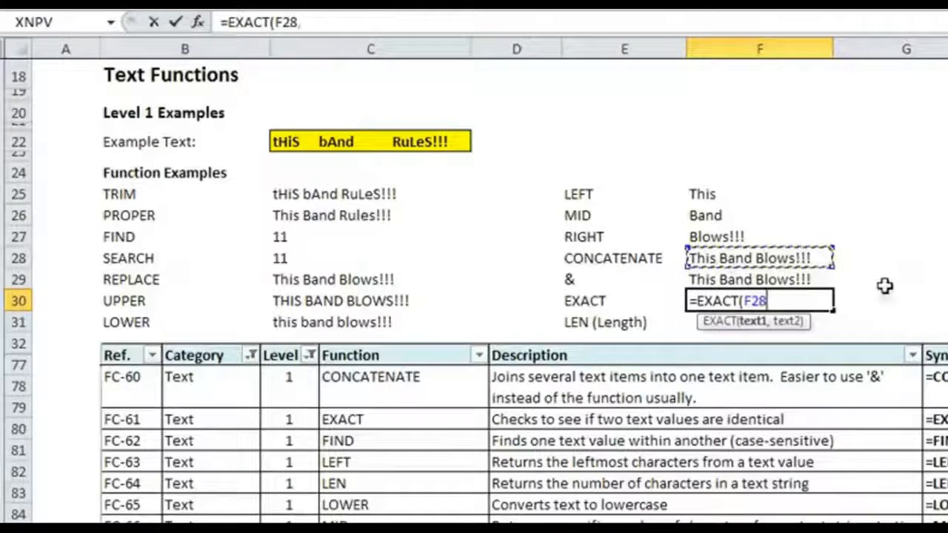
click(791, 279)
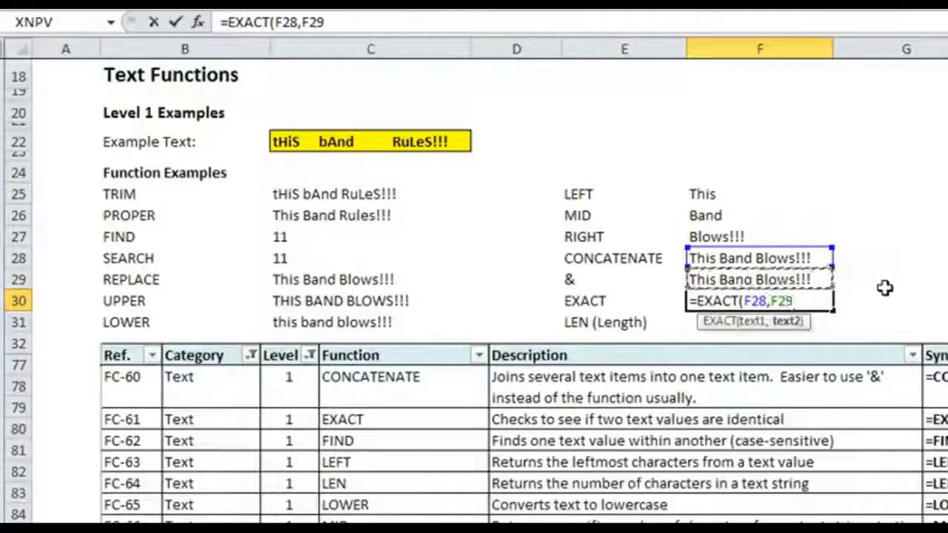
text())
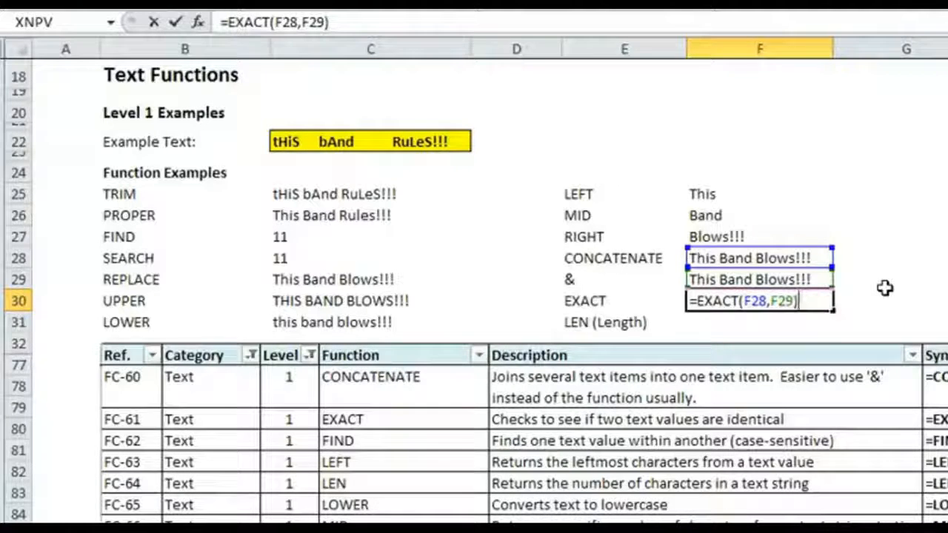
key(Return)
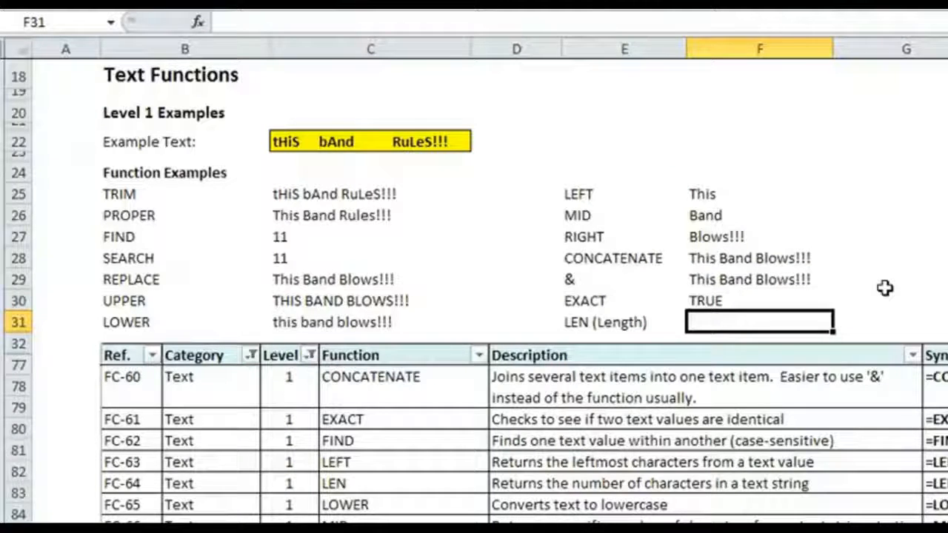
key(Up)
key(Up)
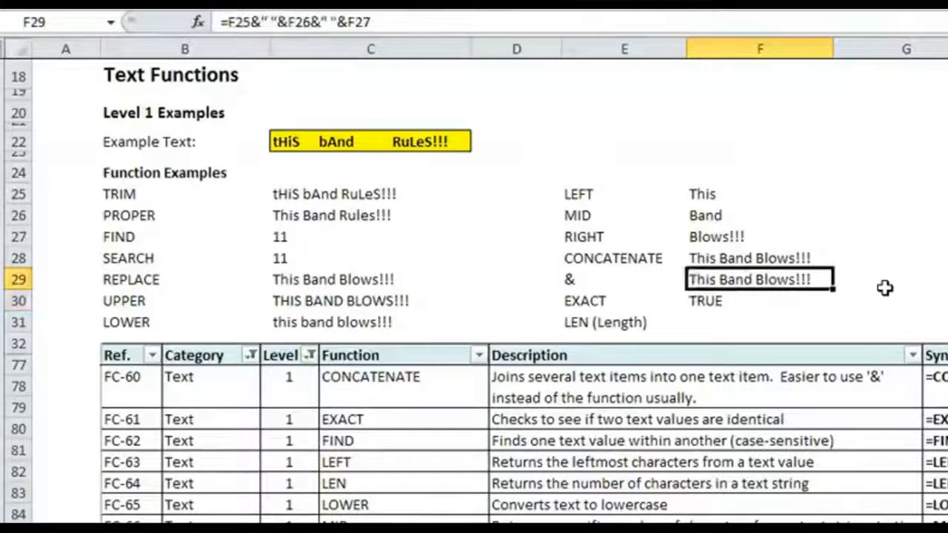
key(Down)
key(Down)
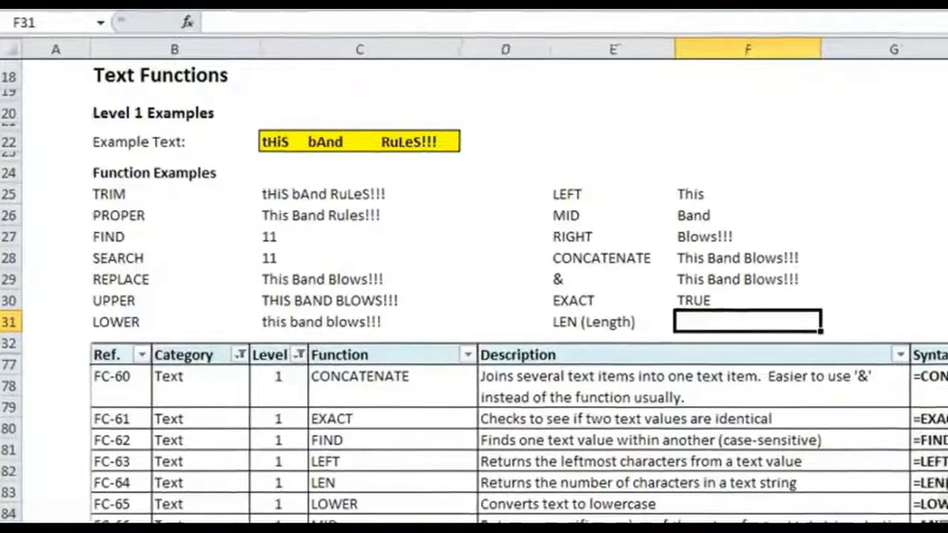
Step: Enter the sample texts 123-HELLO in H25 and 123-JKLLAJSDA in H26
click(822, 195)
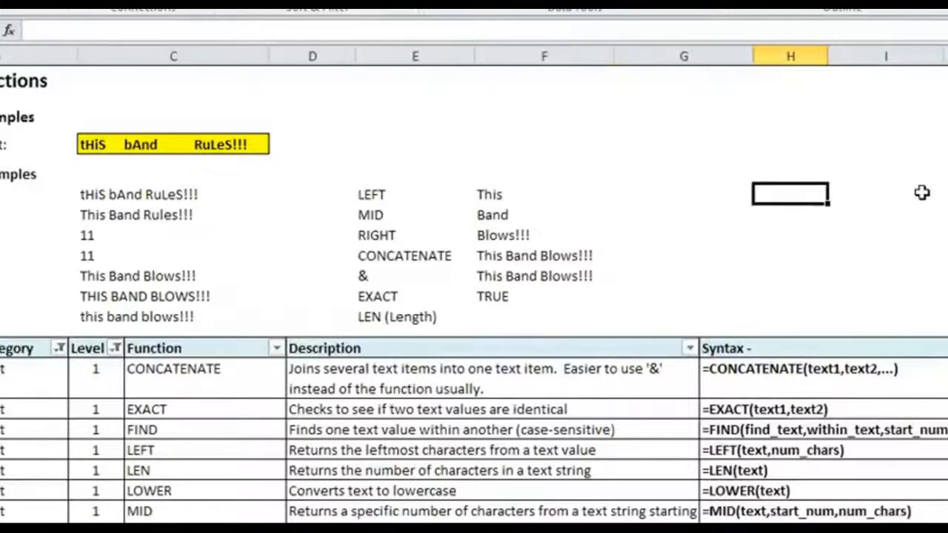
text(123-HELLO)
key(Return)
text(123-JKLLAJSDA)
key(Return)
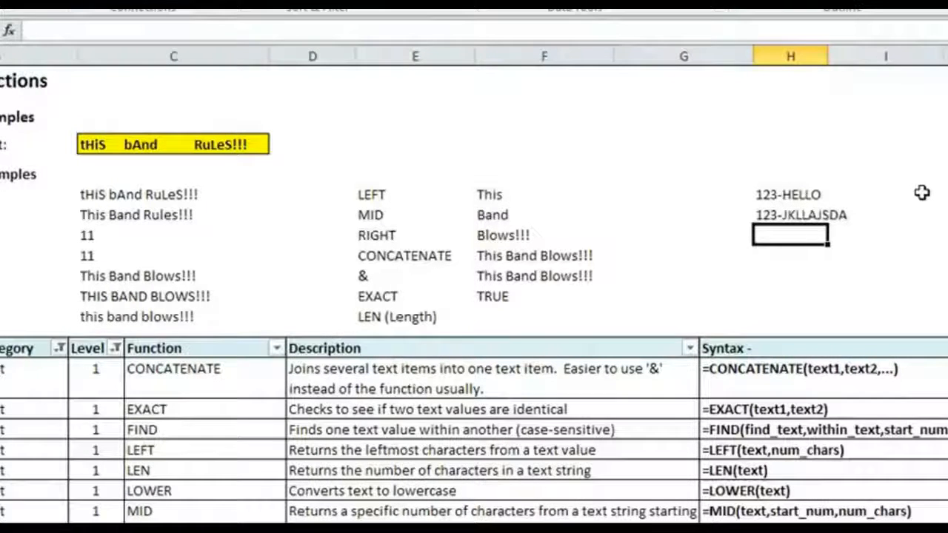
Step: Enter a LEN formula in F31 that counts the characters of the example text in C22
click(510, 316)
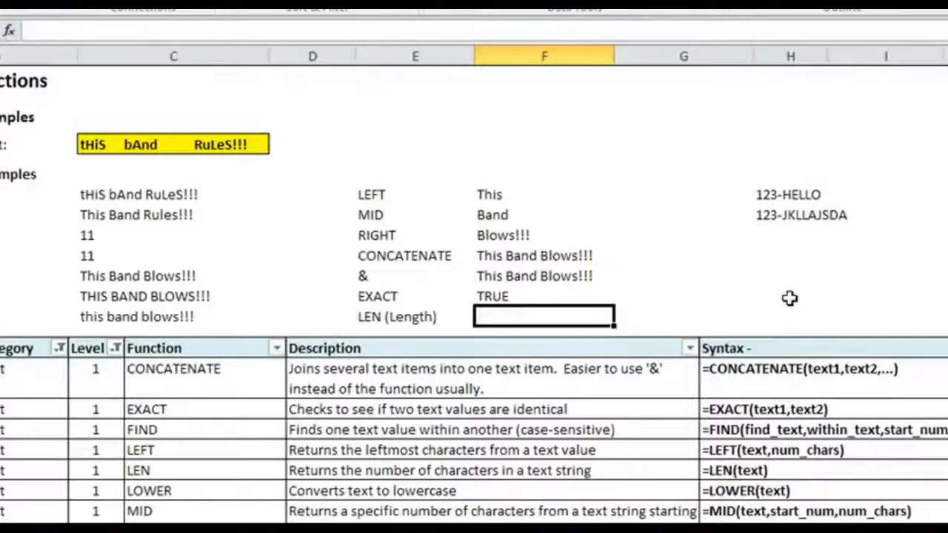
text(=LEN)
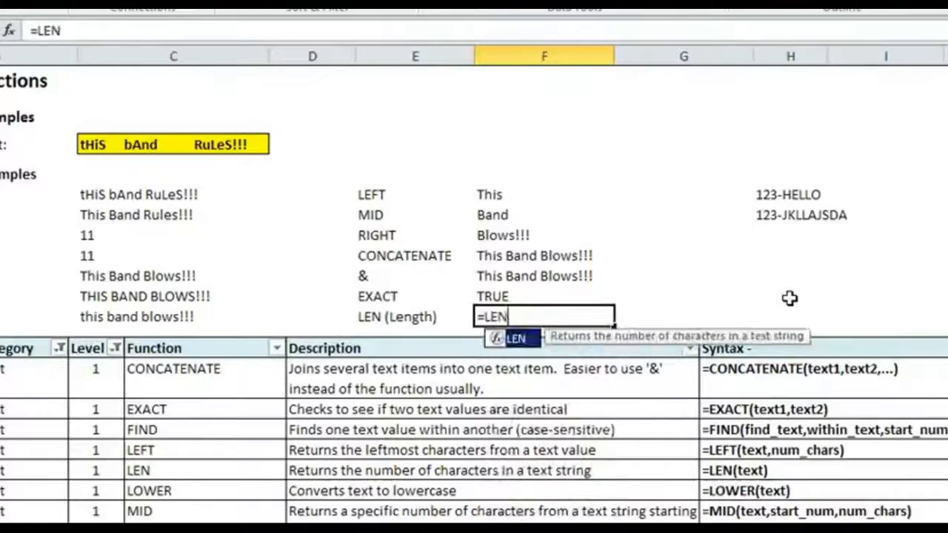
text(()
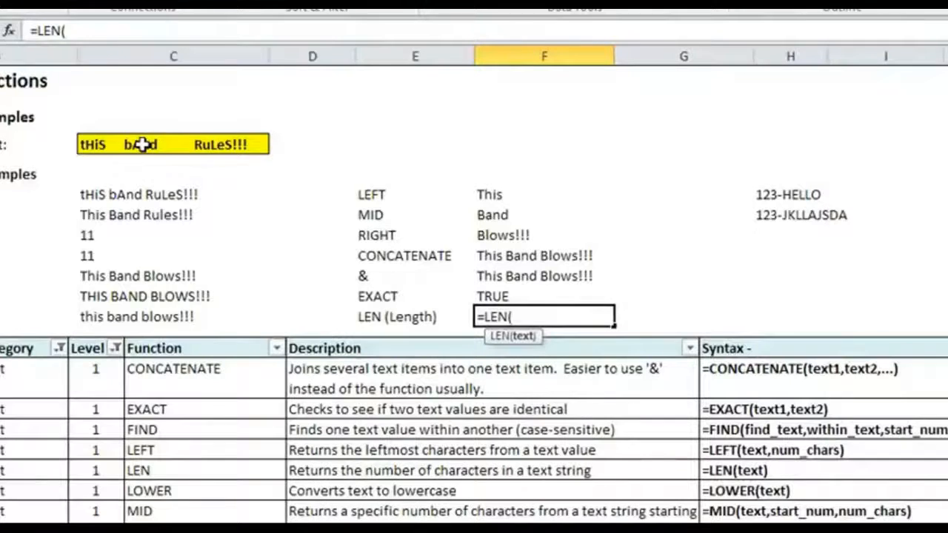
click(143, 144)
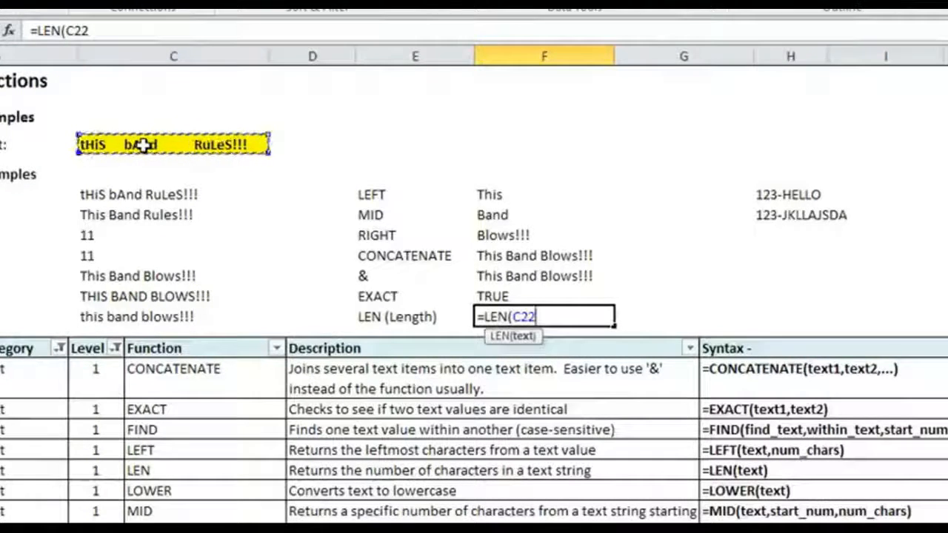
text())
key(Return)
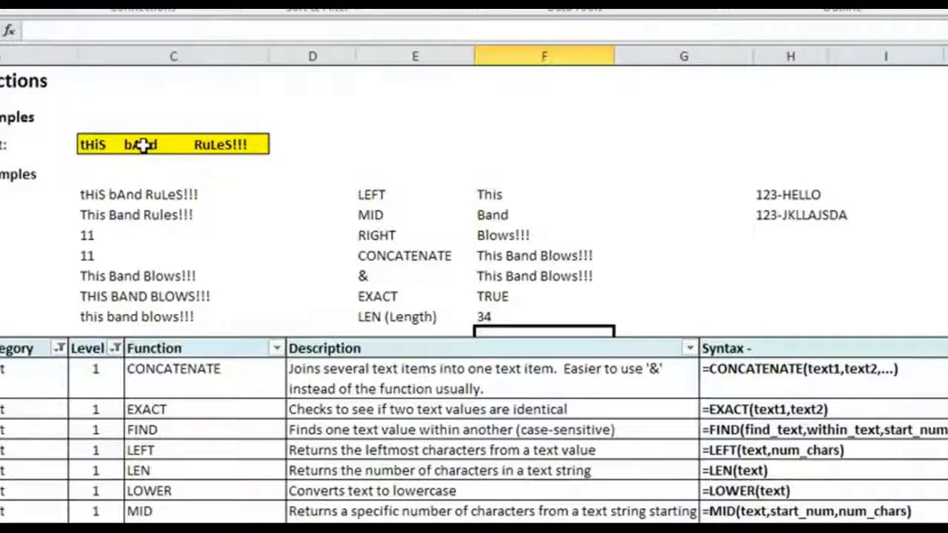
Step: Extend the LEN formula in F31 with the & operator to append the text " characters" to its result
key(Up)
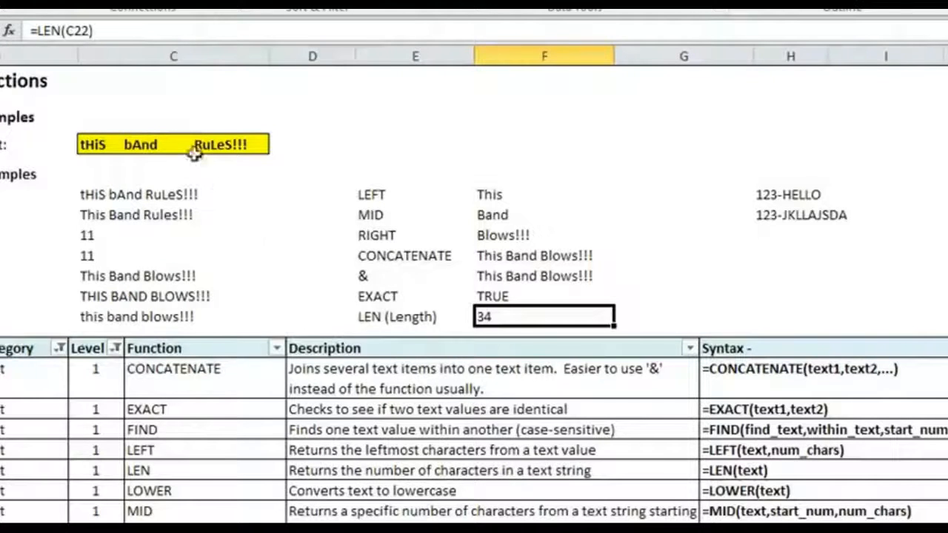
click(150, 31)
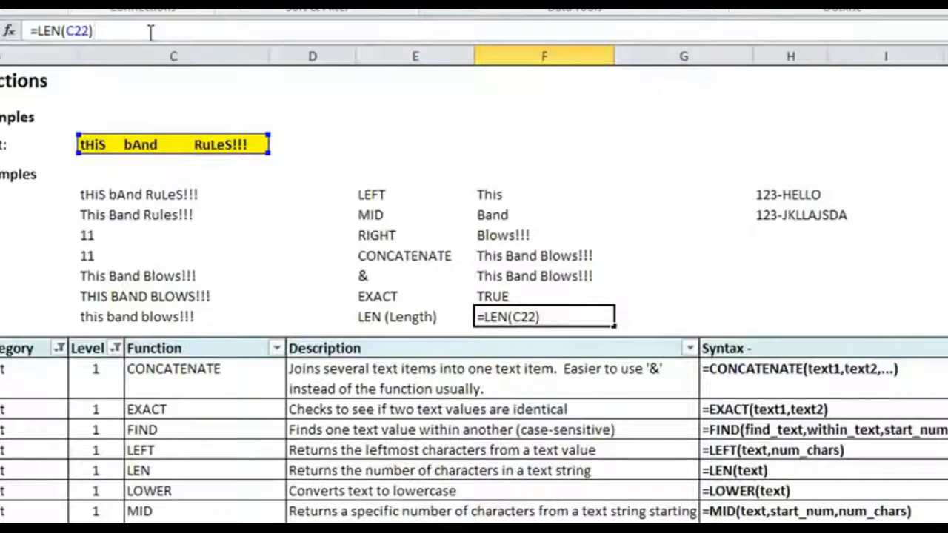
text(&")
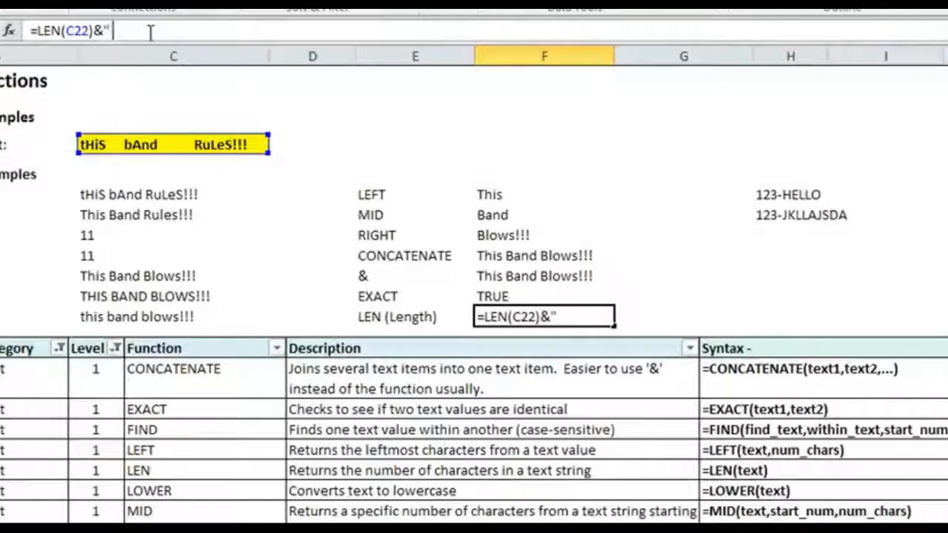
text( chrr)
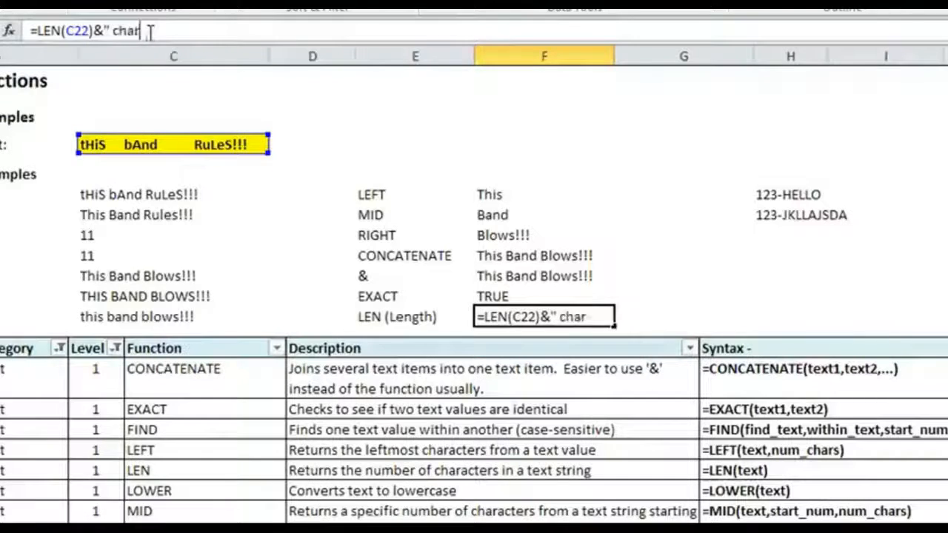
text(acters")
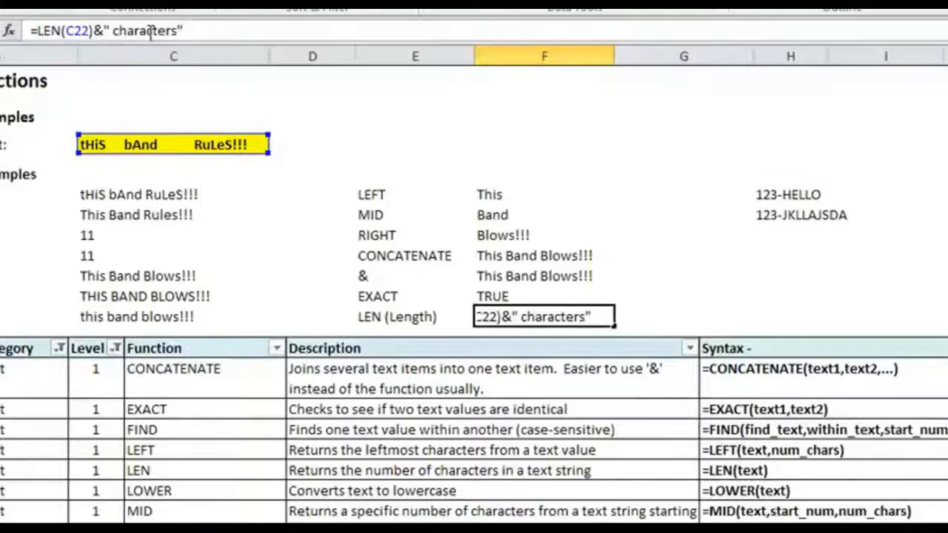
key(Return)
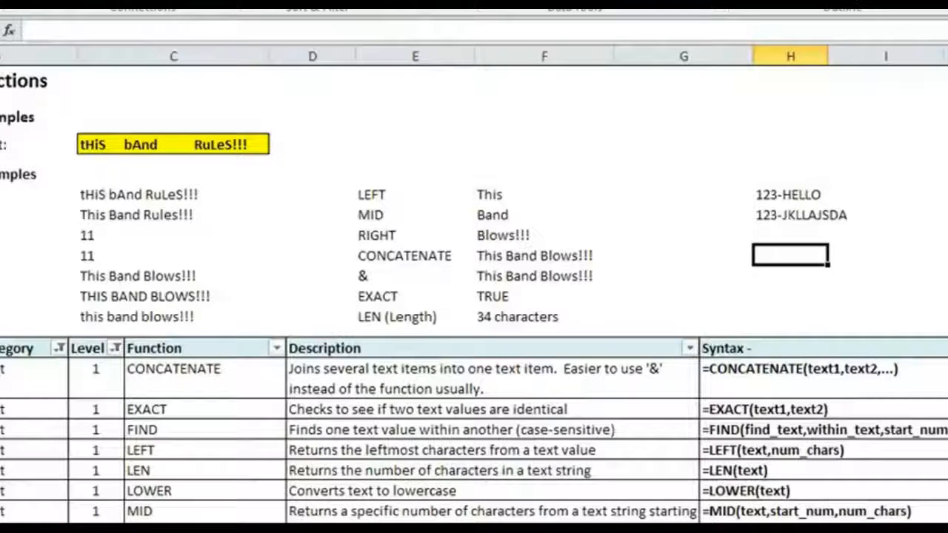
Step: Enter =RIGHT(H25,LEN(H25)-4) in H28 to extract everything after the first four characters of H25
text(=RIGHT()
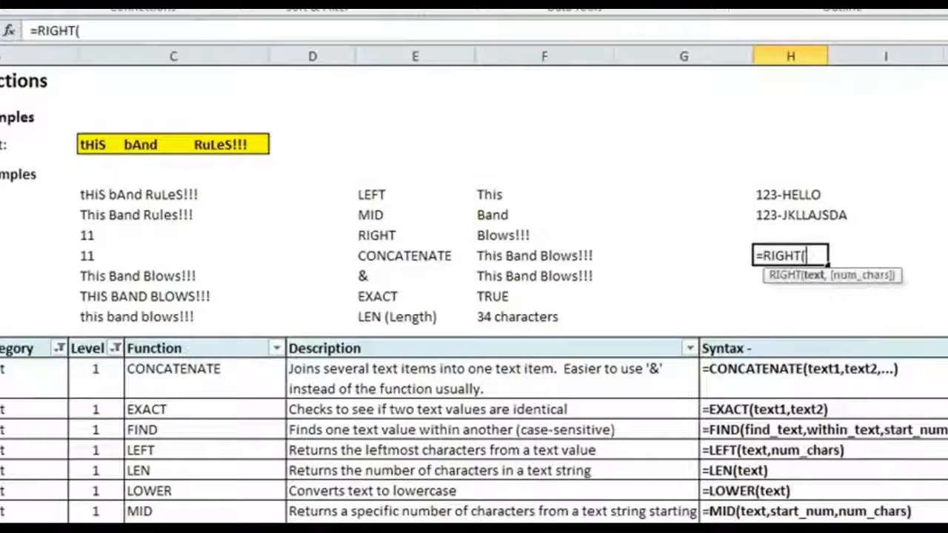
click(787, 194)
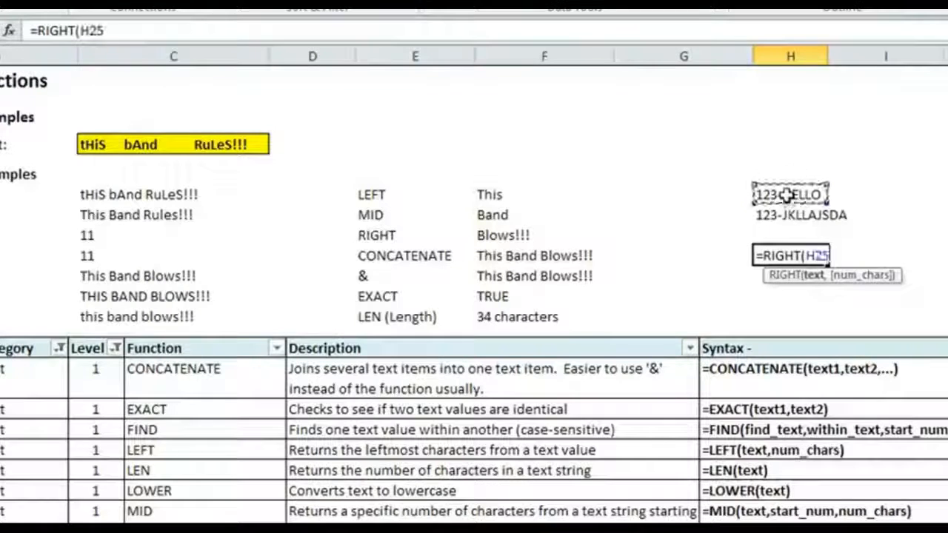
text(,)
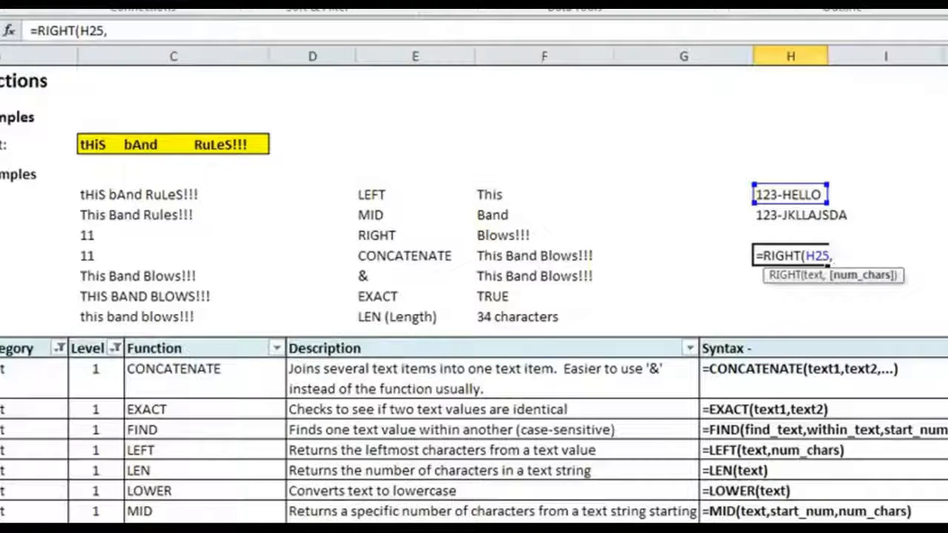
text(LEN()
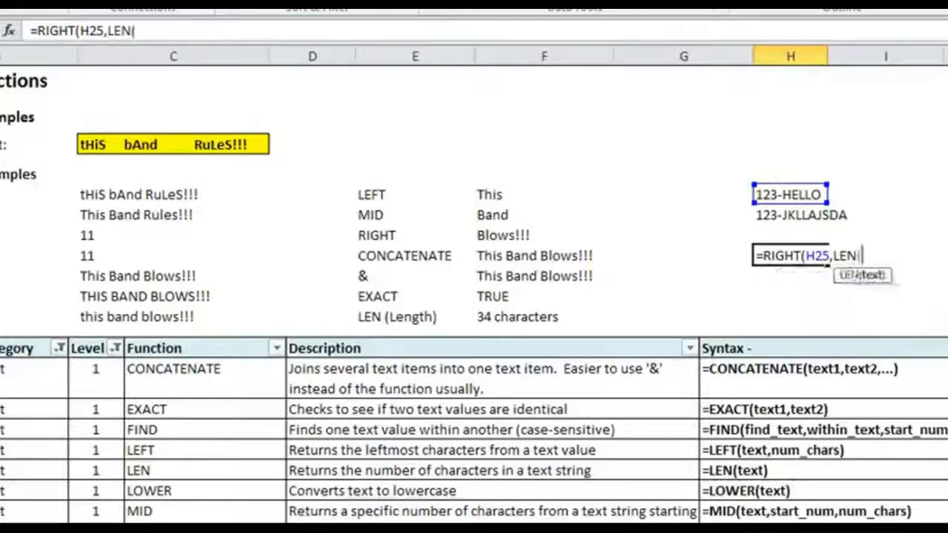
click(787, 194)
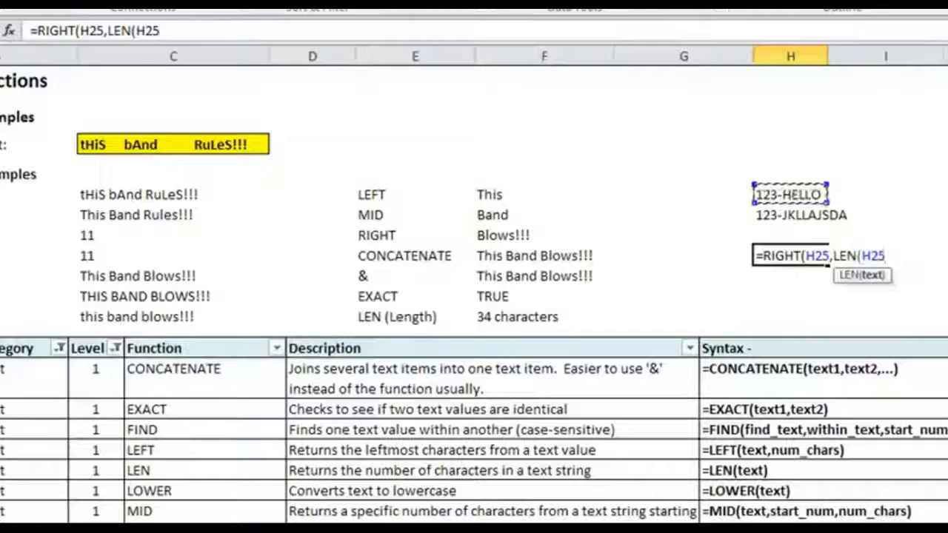
text()-)
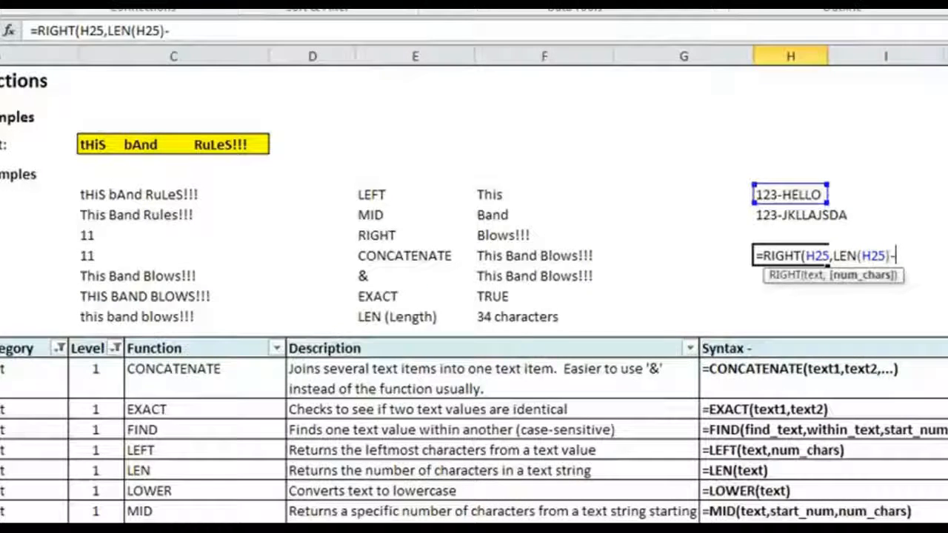
text(4)
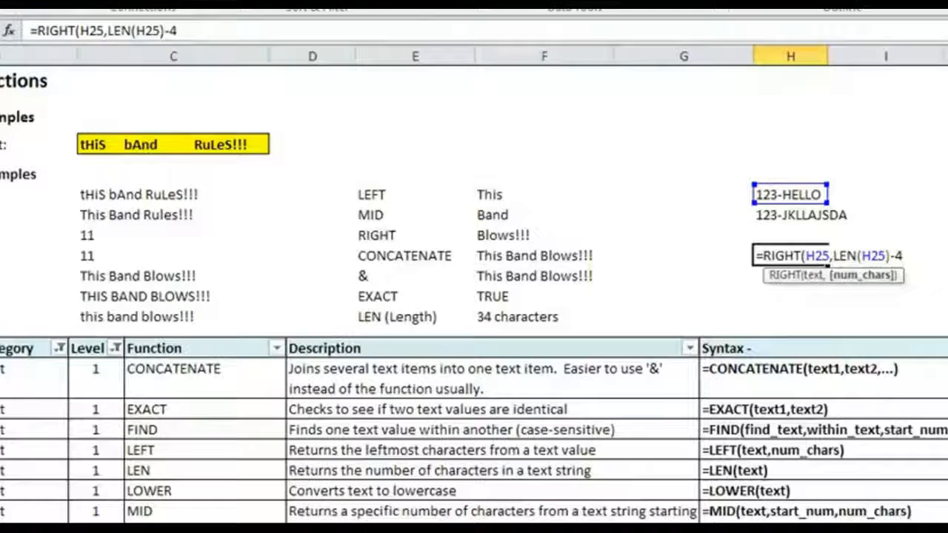
text())
key(Return)
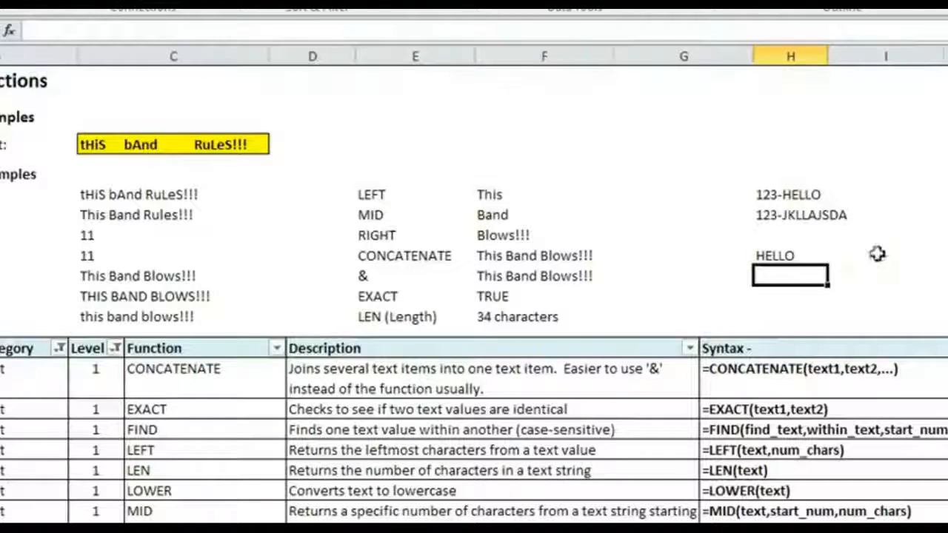
Step: Copy the RIGHT and LEN formula from H28 down to H29 and check the copied formula's cell references
click(795, 255)
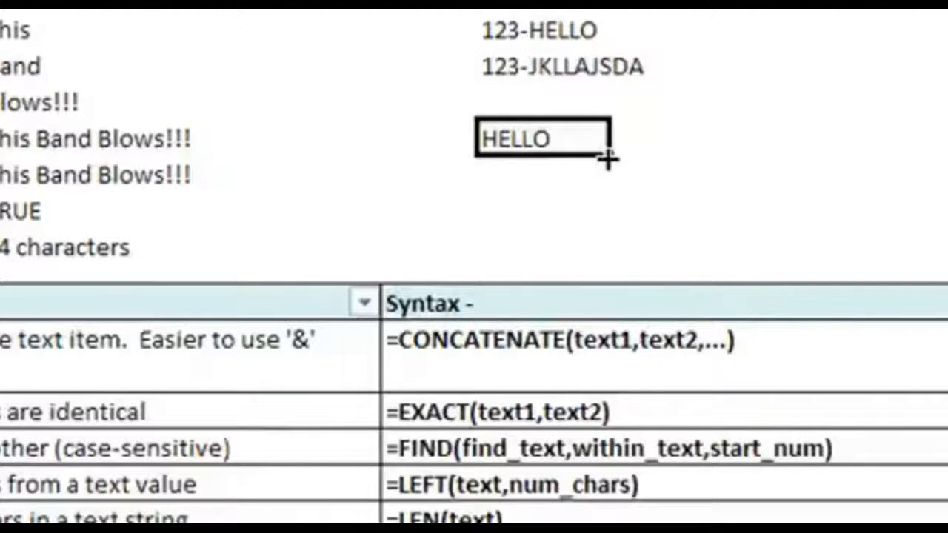
drag(608, 159, 608, 191)
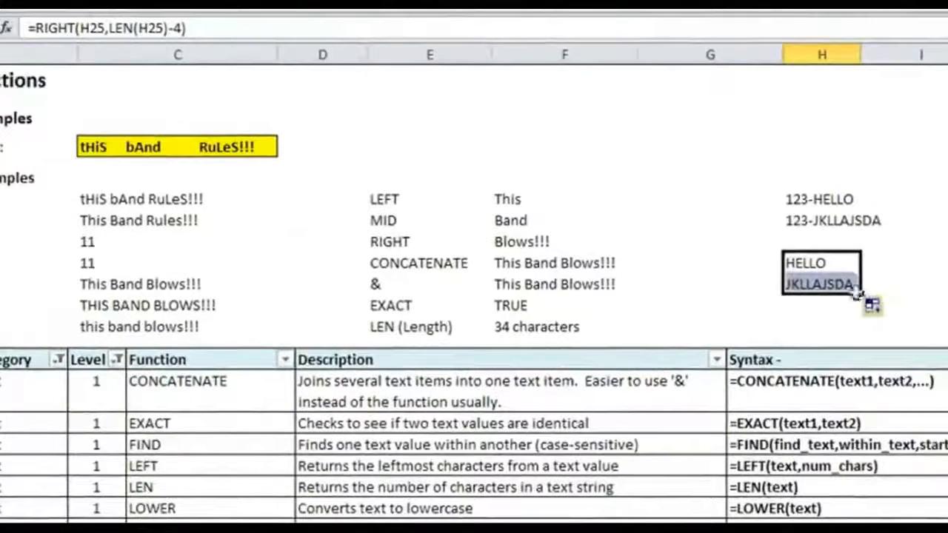
click(818, 280)
double_click(828, 284)
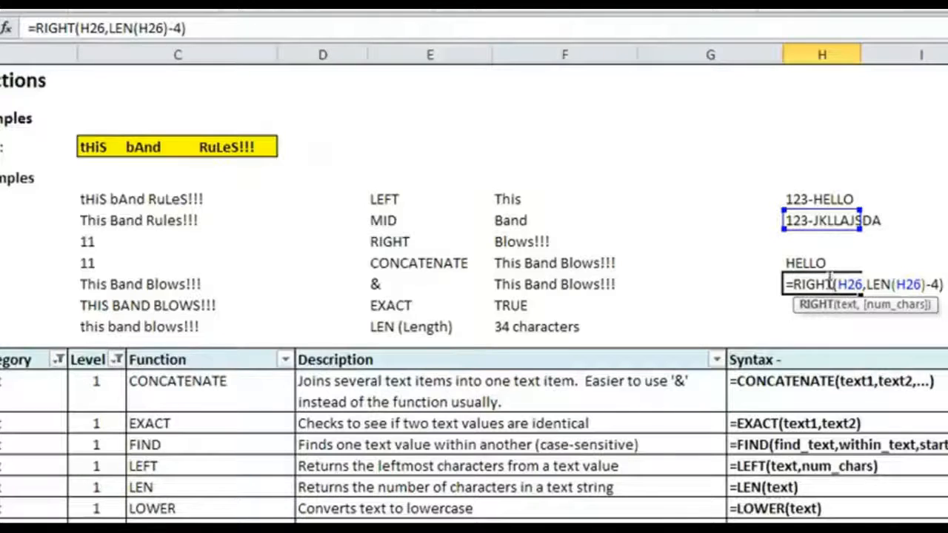
key(ctrl+Return)
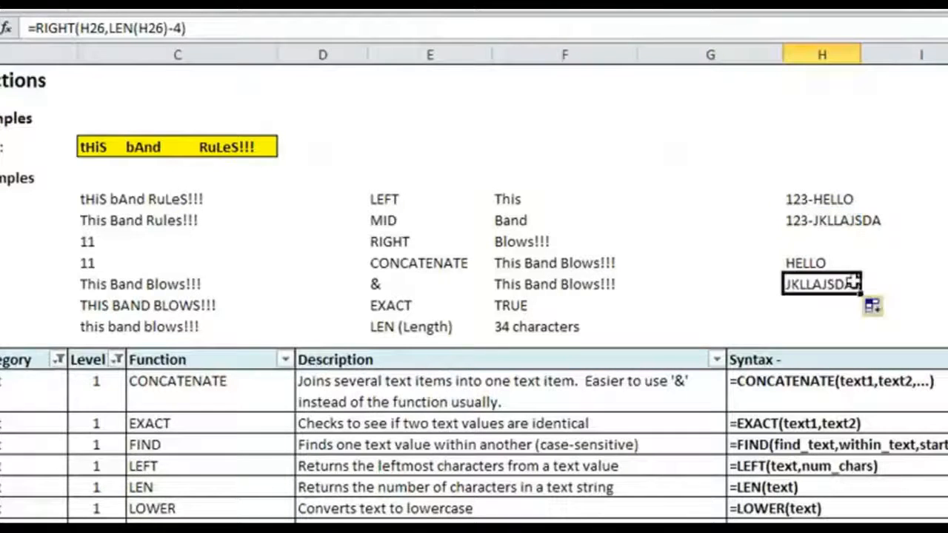